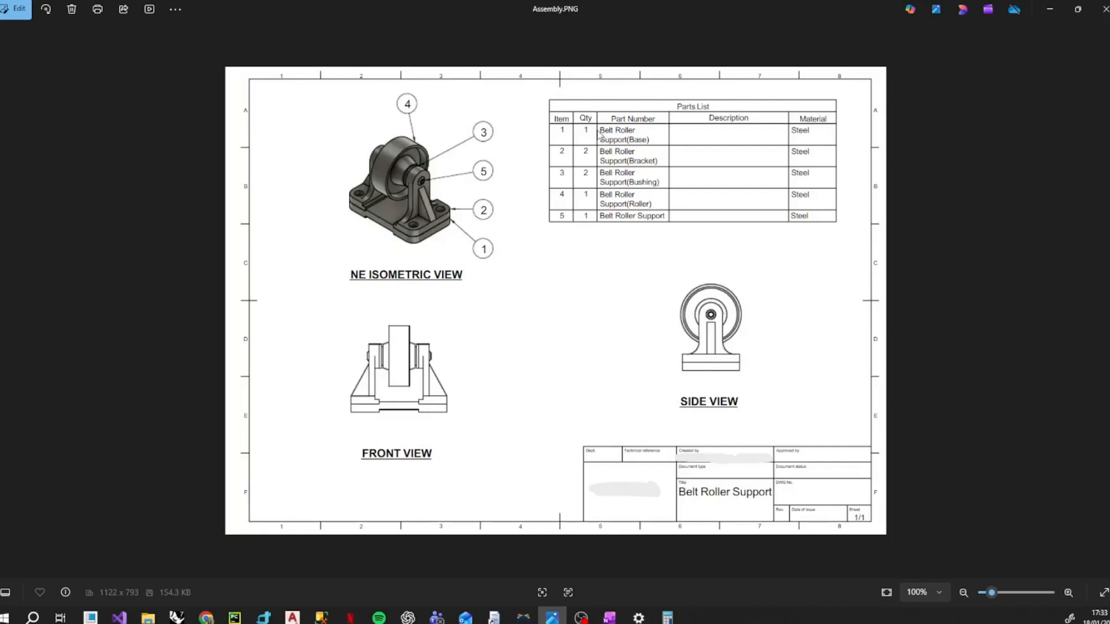
- Review the drawings of the belt roller support assembly, bushing, bracket, base and roller, finishing on the roller drawing
click(1107, 301)
click(1108, 301)
click(1108, 301)
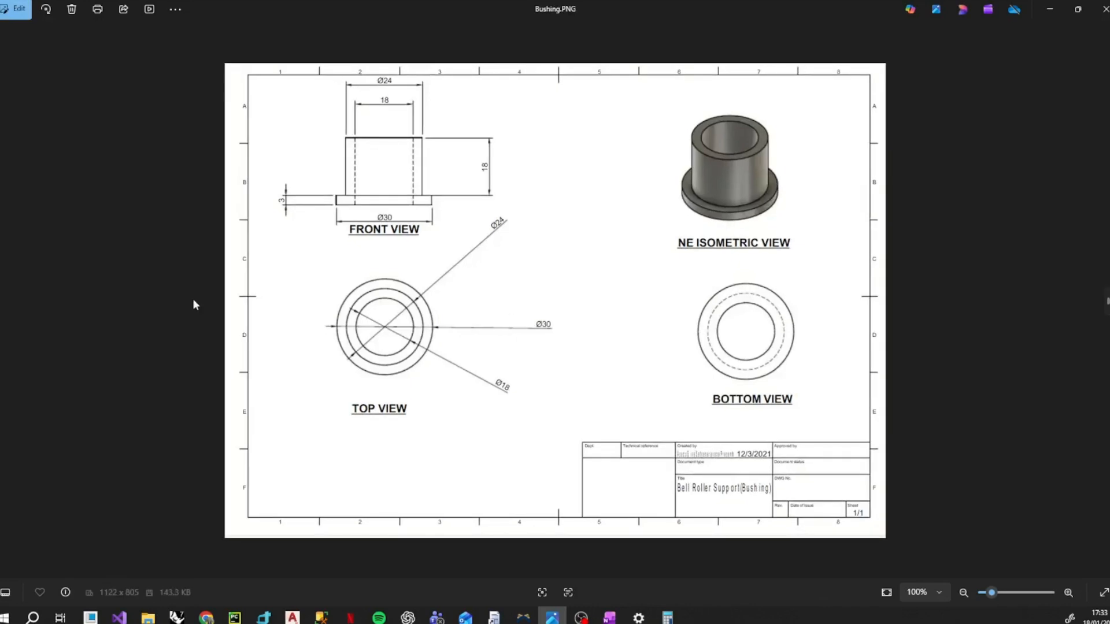
click(3, 300)
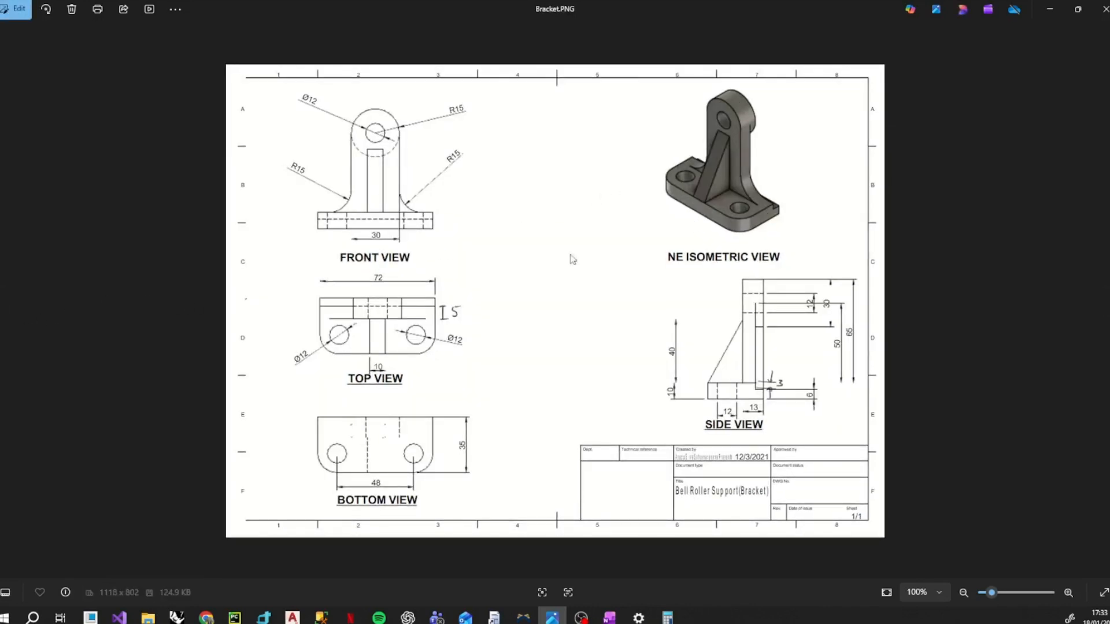
click(2, 306)
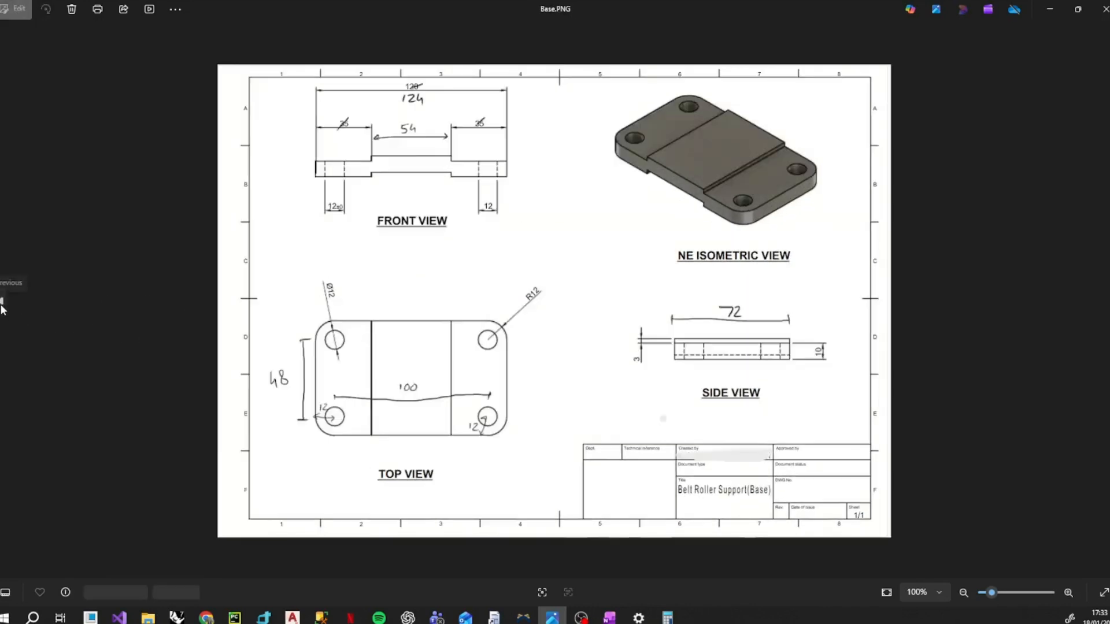
click(1106, 301)
click(1105, 301)
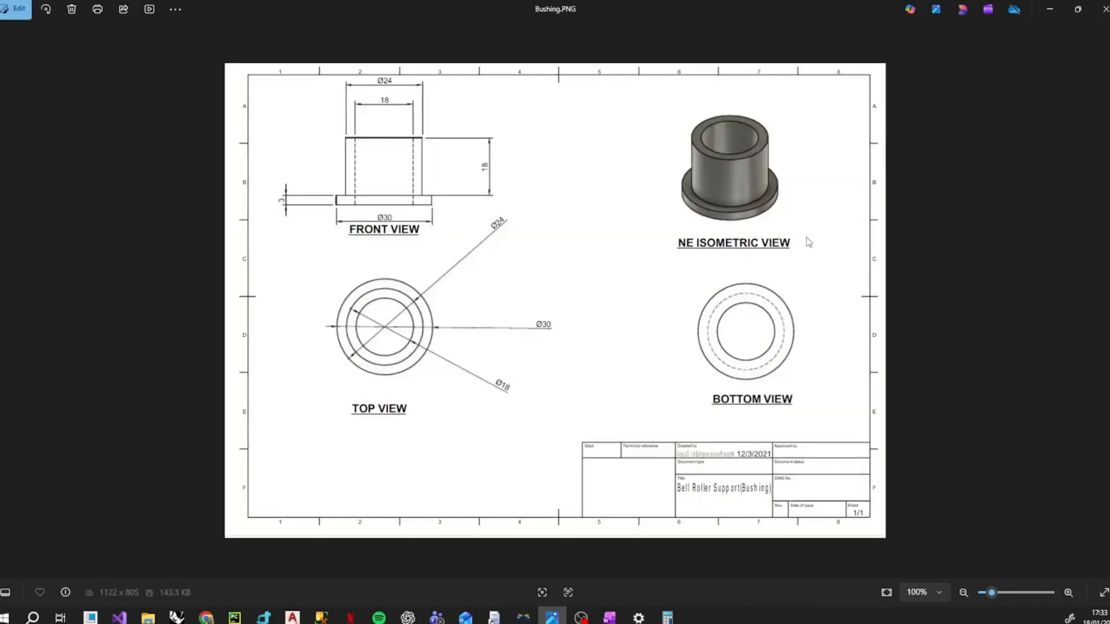
click(1103, 309)
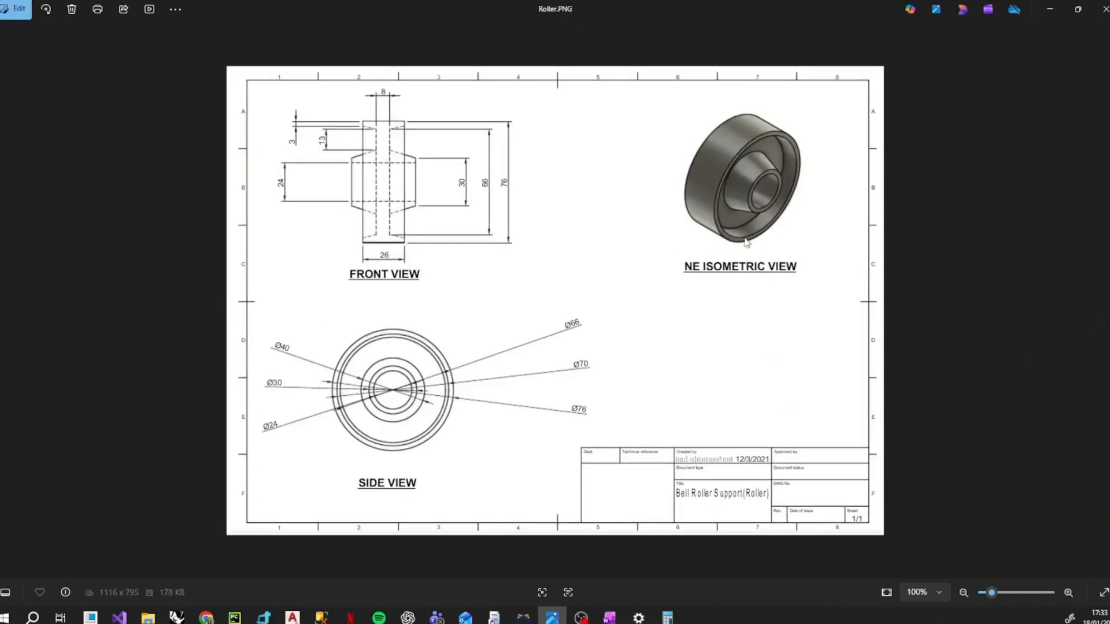
- Switch to the handwritten notes page and sketch a magenta vertical centreline with the roller's half profile in yellow beside it
click(610, 618)
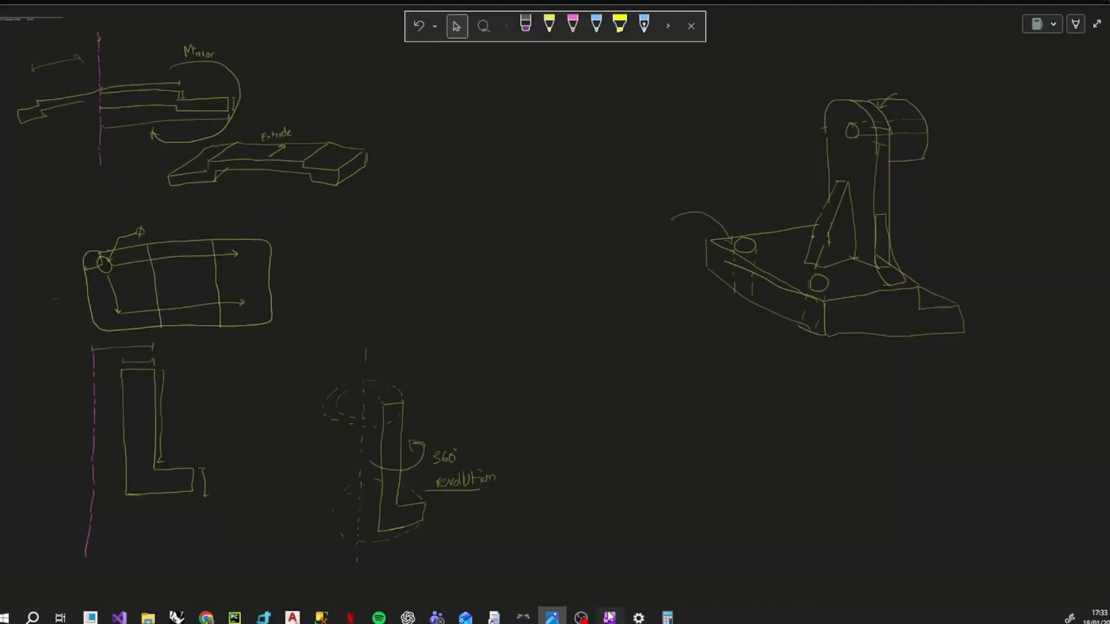
scroll(769, 329, down, 5)
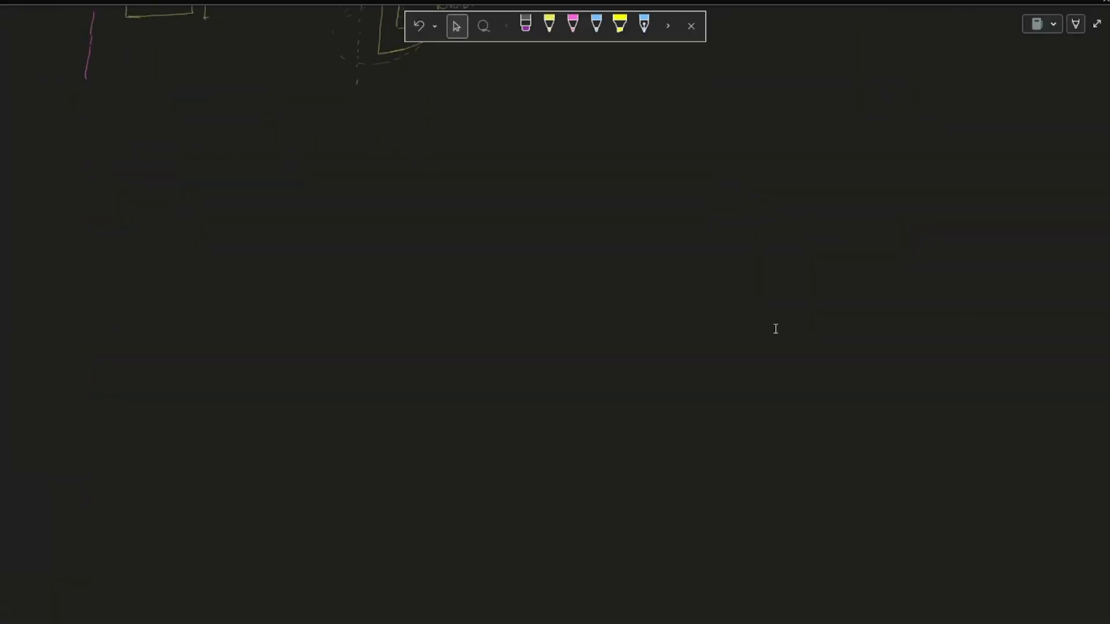
scroll(775, 327, up, 5)
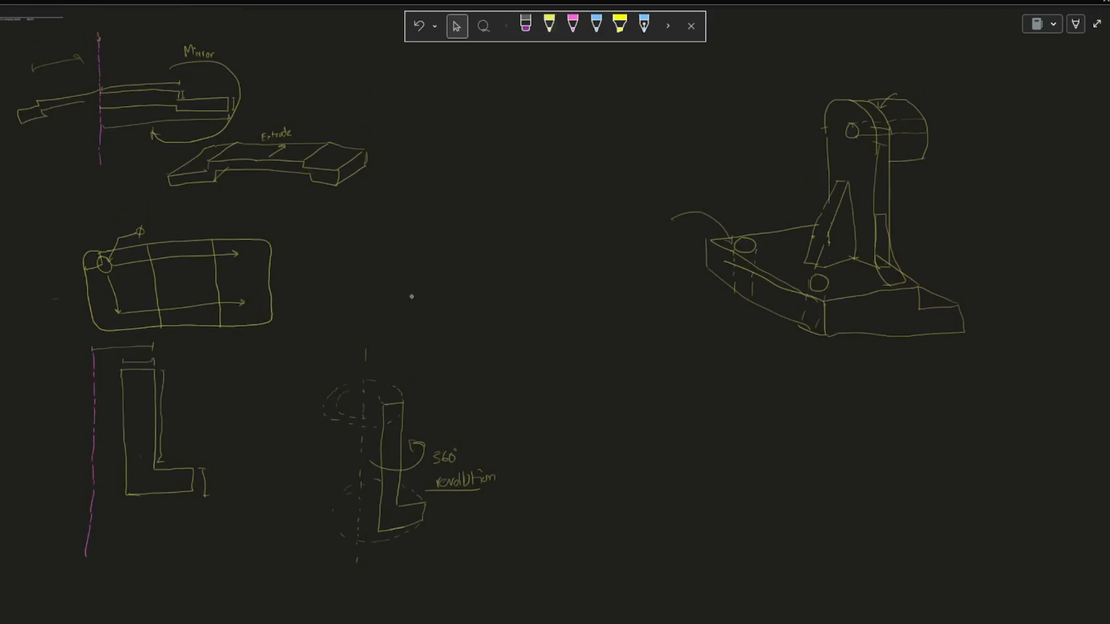
click(549, 25)
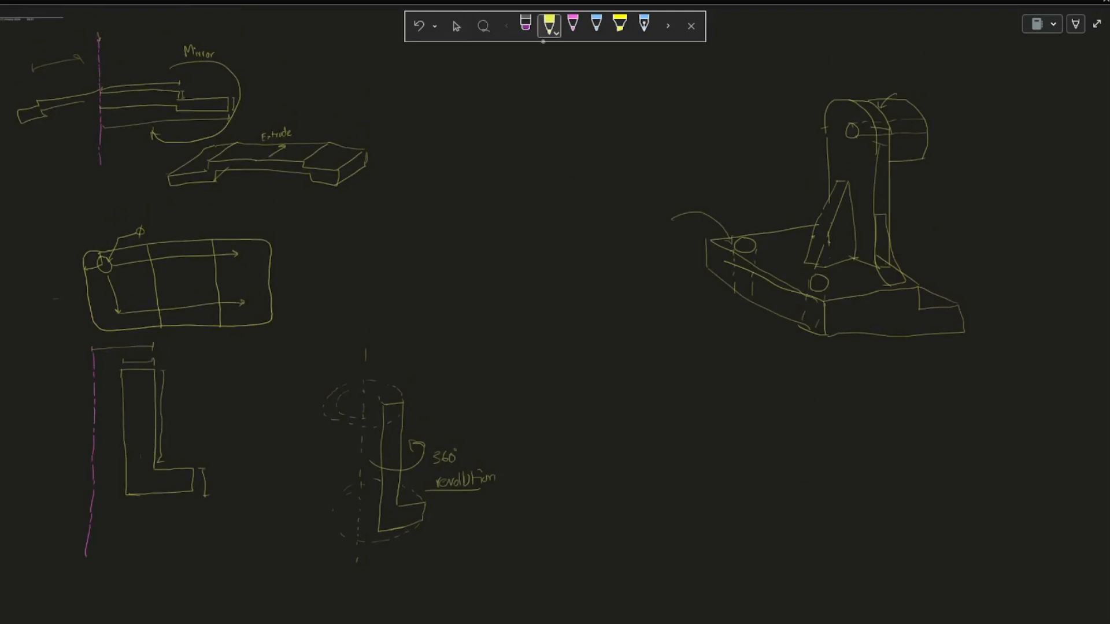
click(572, 24)
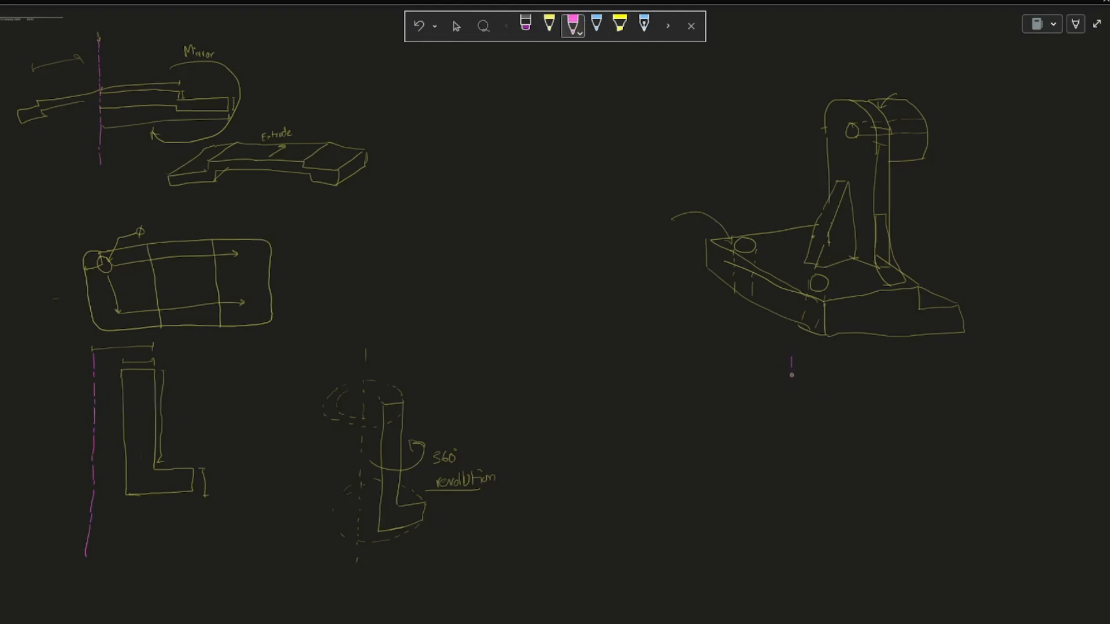
drag(791, 374, 787, 477)
click(549, 25)
mouse_move(791, 363)
mouse_down()
mouse_move(830, 364)
mouse_move(807, 380)
mouse_move(808, 400)
mouse_move(831, 413)
mouse_move(792, 420)
mouse_up()
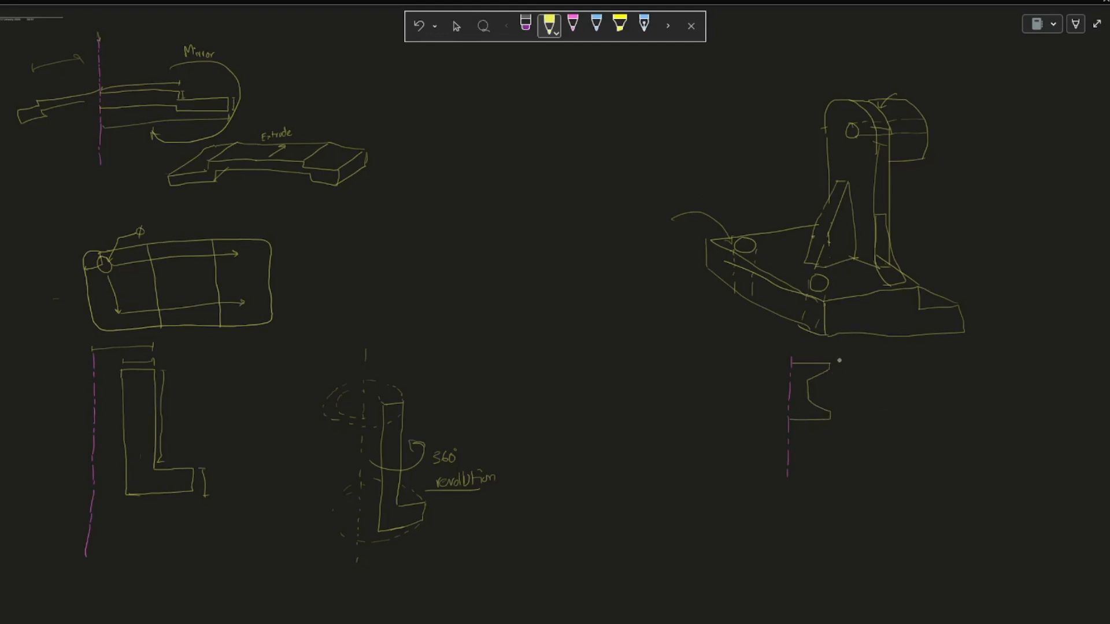
- Check the roller drawing, then add the label "Mirror" and sketch the mirrored half profile across the vertical centreline in the notes
click(456, 26)
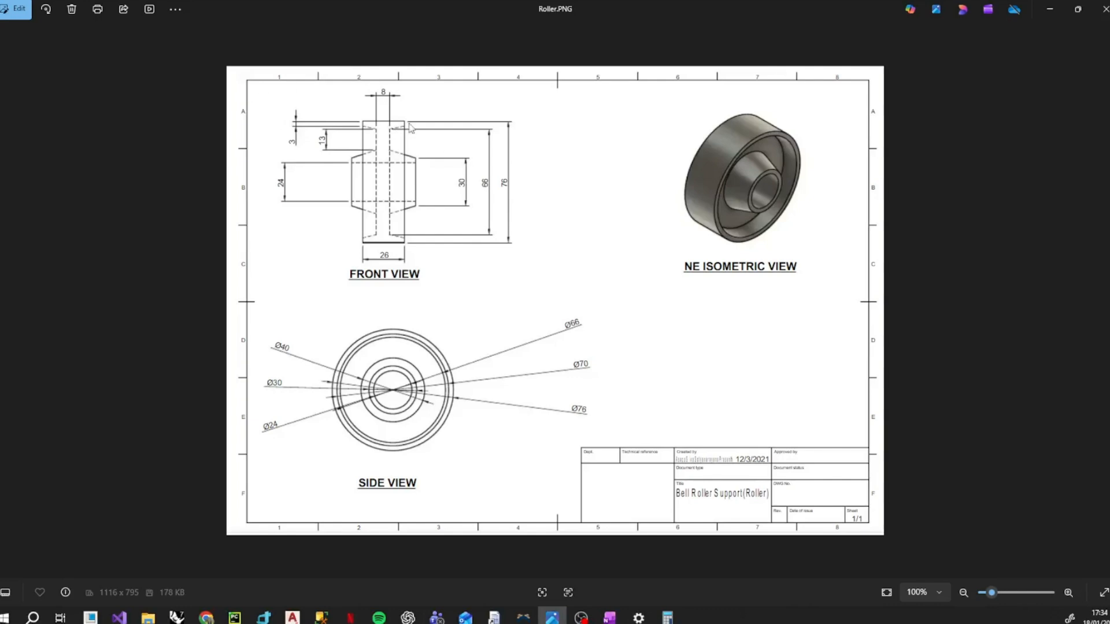
click(610, 618)
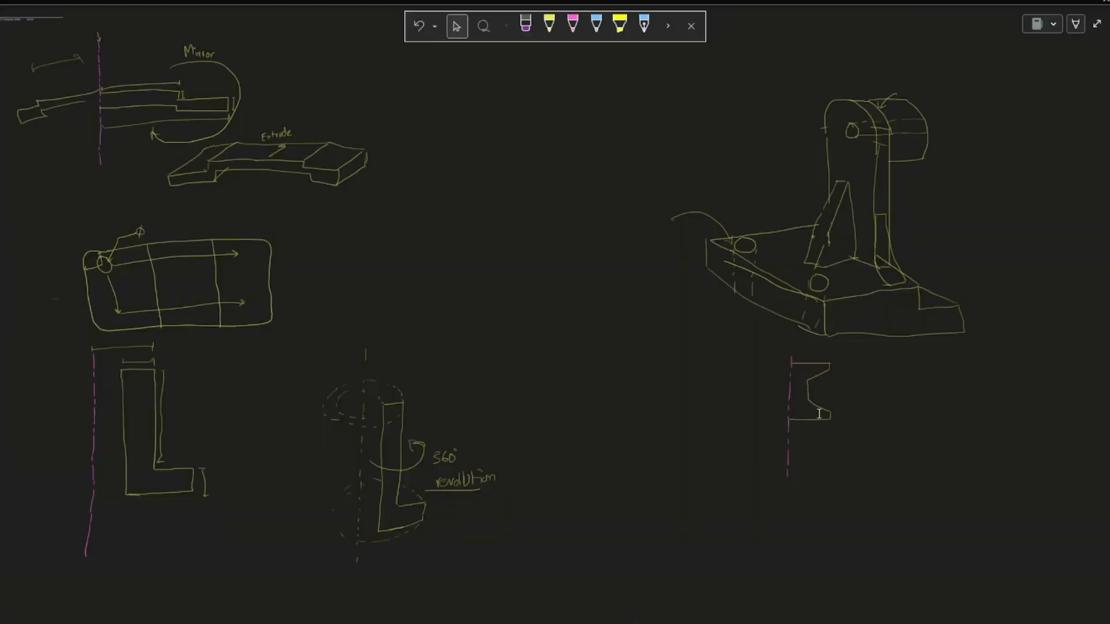
click(549, 26)
mouse_move(860, 373)
mouse_down()
mouse_move(862, 363)
mouse_move(896, 365)
mouse_up()
mouse_move(802, 355)
mouse_down()
mouse_move(775, 347)
mouse_move(759, 368)
mouse_move(777, 380)
mouse_move(775, 401)
mouse_move(752, 413)
mouse_move(791, 418)
mouse_up()
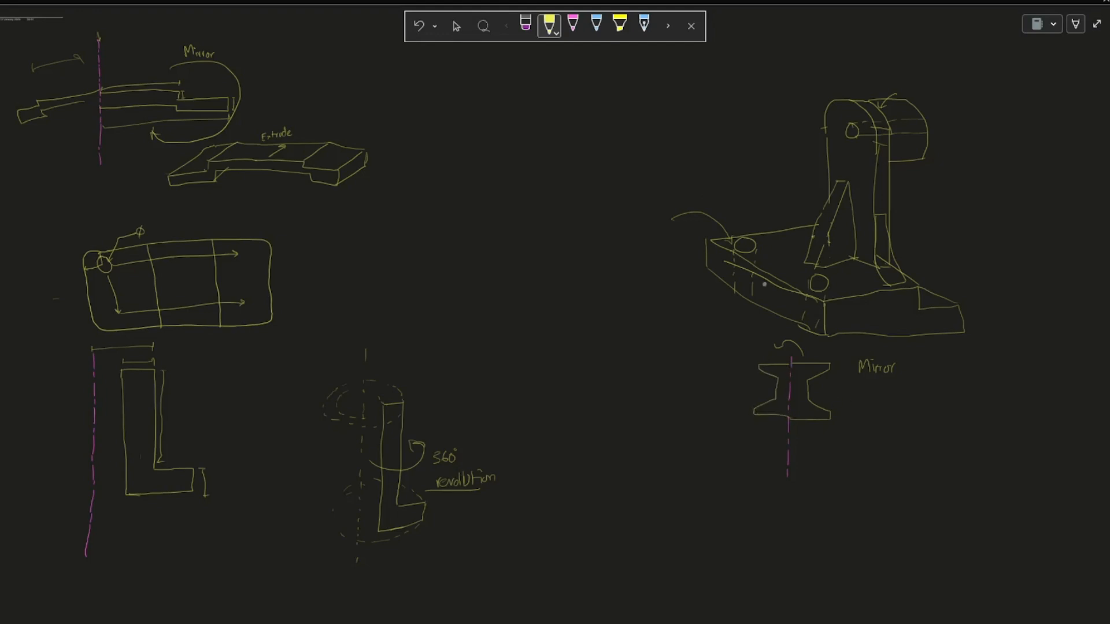
- Draw a magenta horizontal dashed axis below the profile, write "revolve" beside it, and add arrows at the profile and the earlier revolution sketch
click(573, 24)
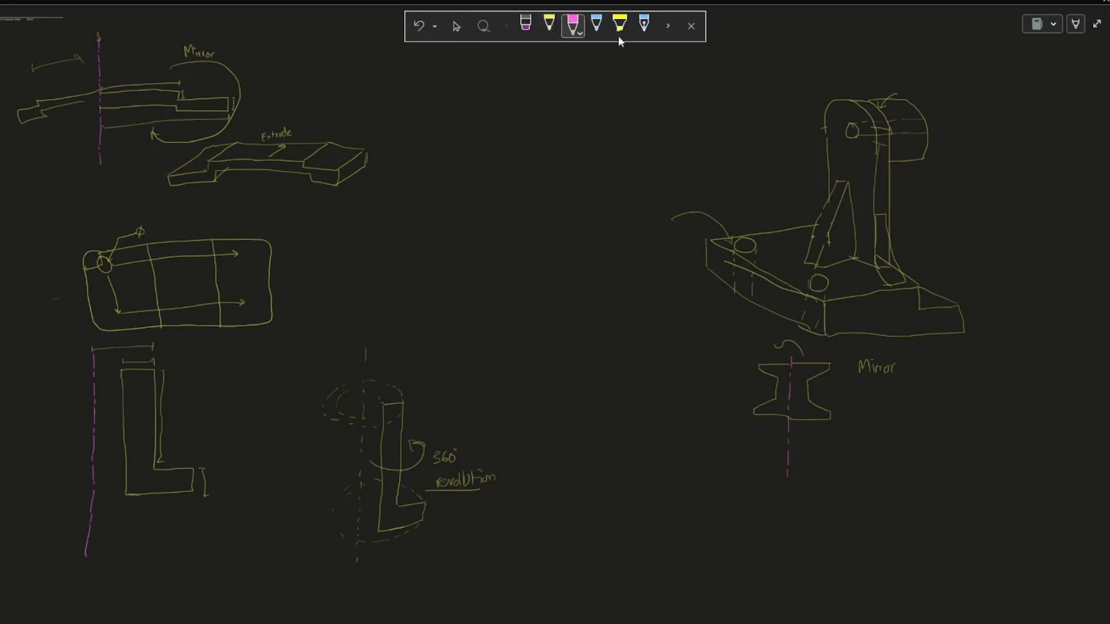
drag(686, 447, 875, 449)
drag(733, 350, 758, 360)
drag(902, 416, 939, 417)
mouse_move(417, 338)
mouse_down()
mouse_move(399, 364)
mouse_move(407, 360)
mouse_up()
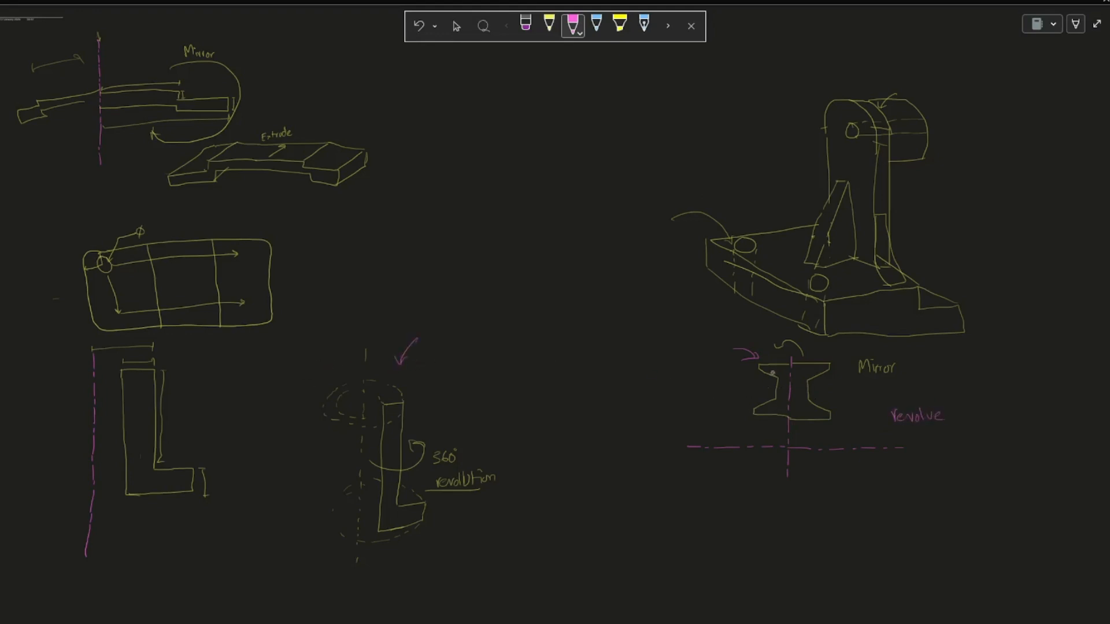
- Sketch the sweep of the profile around the horizontal axis and the resulting round roller shape beside it in magenta
mouse_move(760, 365)
mouse_down()
mouse_move(740, 440)
mouse_move(767, 469)
mouse_up()
mouse_move(622, 342)
mouse_down()
mouse_move(662, 334)
mouse_move(677, 427)
mouse_move(660, 349)
mouse_move(618, 376)
mouse_move(660, 448)
mouse_up()
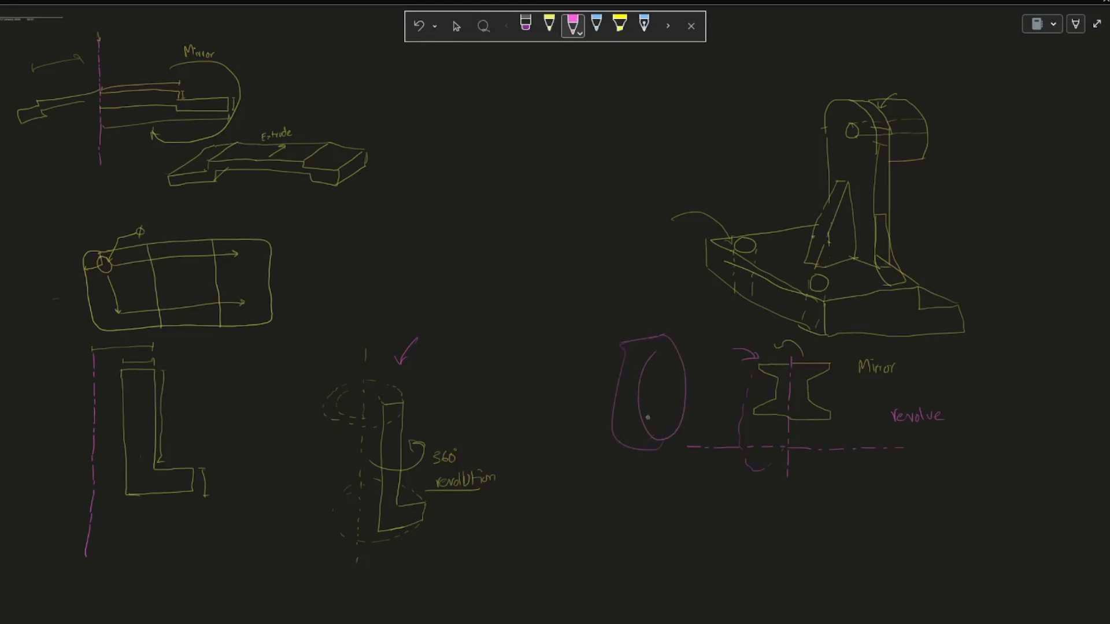
mouse_move(651, 353)
mouse_down()
mouse_move(673, 376)
mouse_move(659, 386)
mouse_up()
drag(662, 394, 656, 408)
key(Escape)
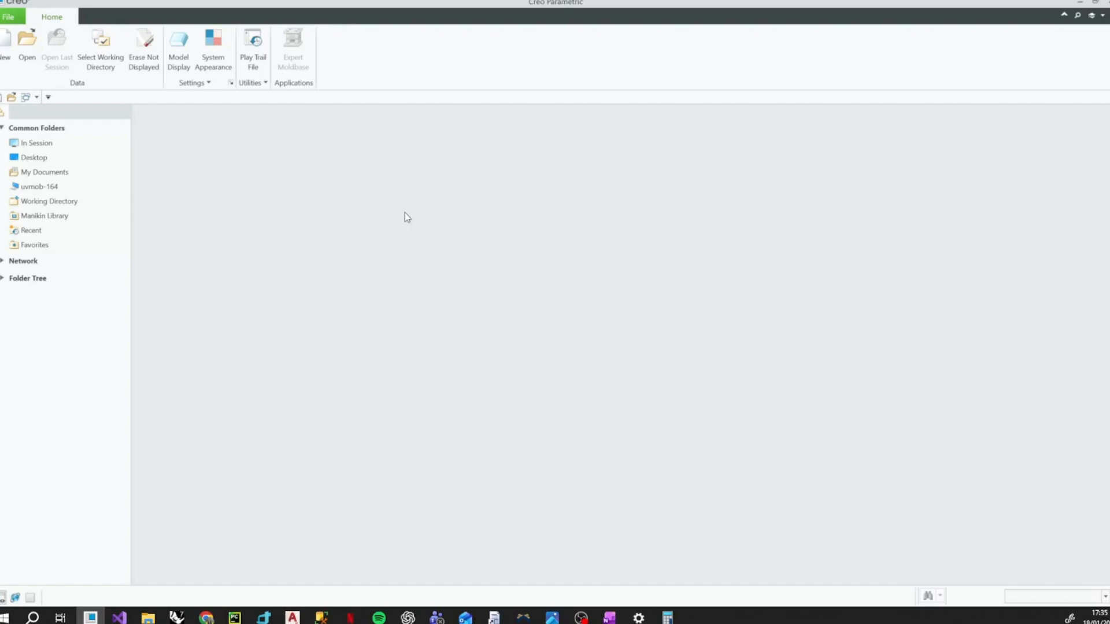
- In Creo Parametric, set the working directory to Belt roller pully and create a solid part named Roller
click(115, 65)
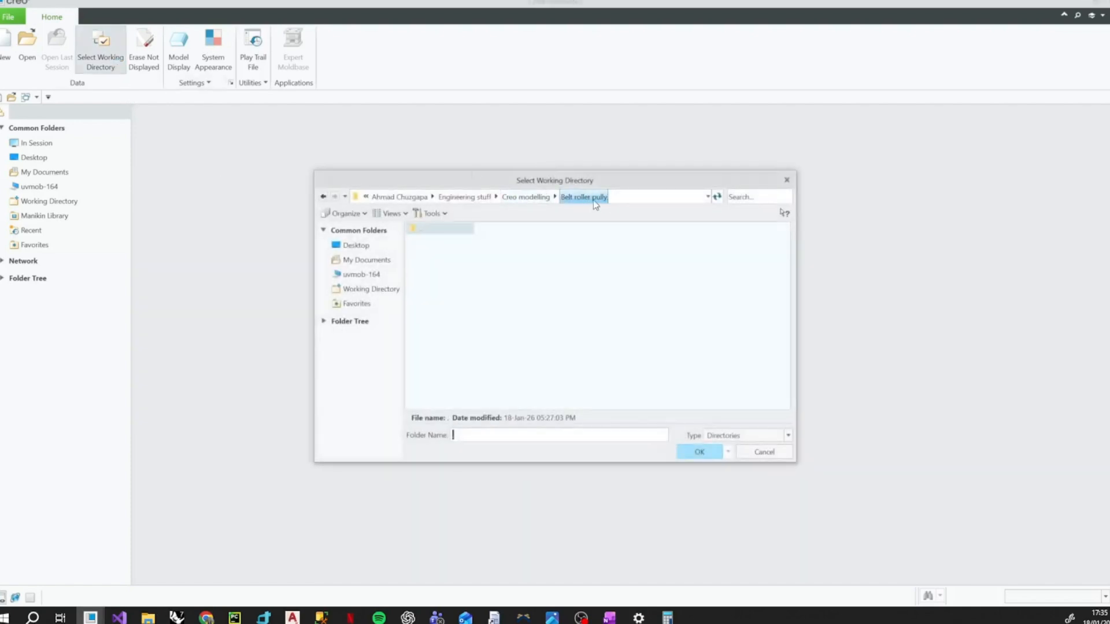
click(686, 450)
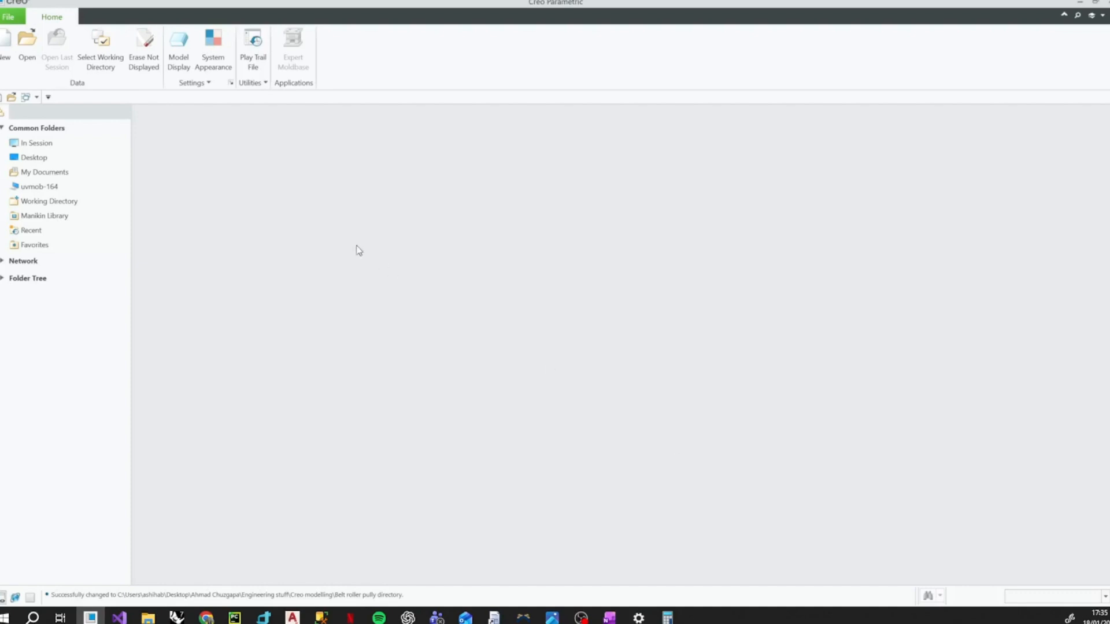
click(5, 57)
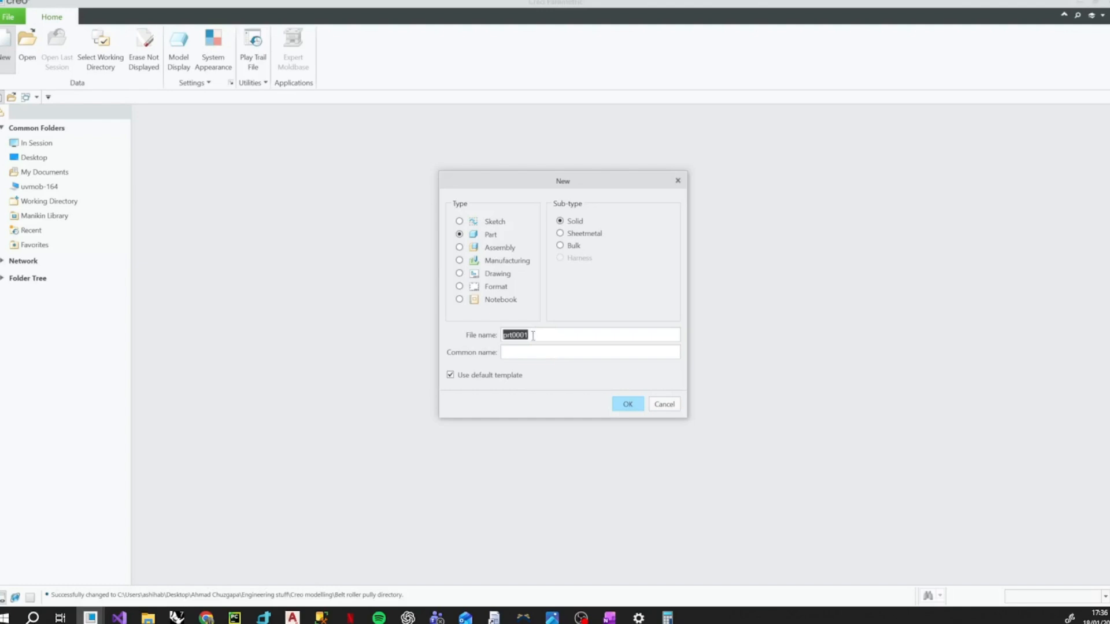
text(Roller)
key(Return)
- Turn on the display of all datum features, including axes, points, coordinate systems and planes
click(633, 116)
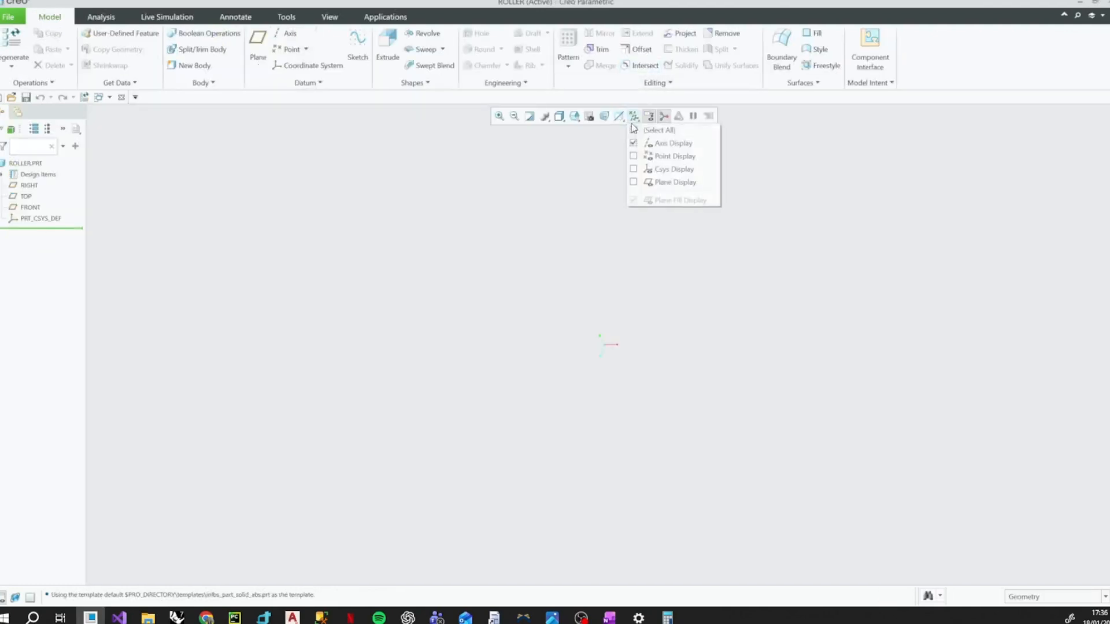
click(633, 130)
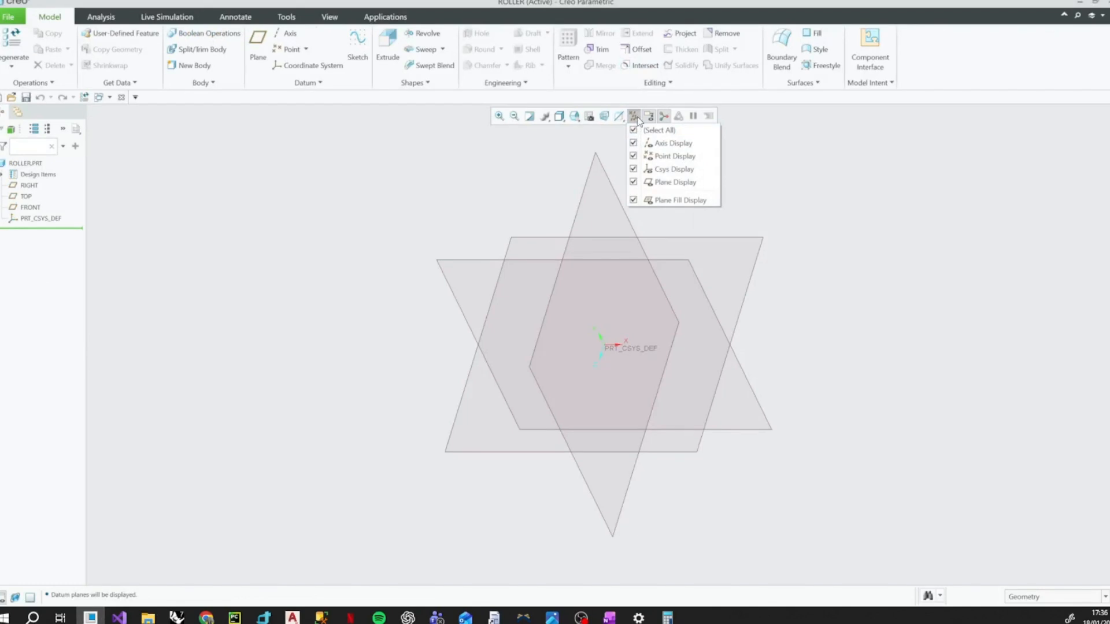
click(636, 117)
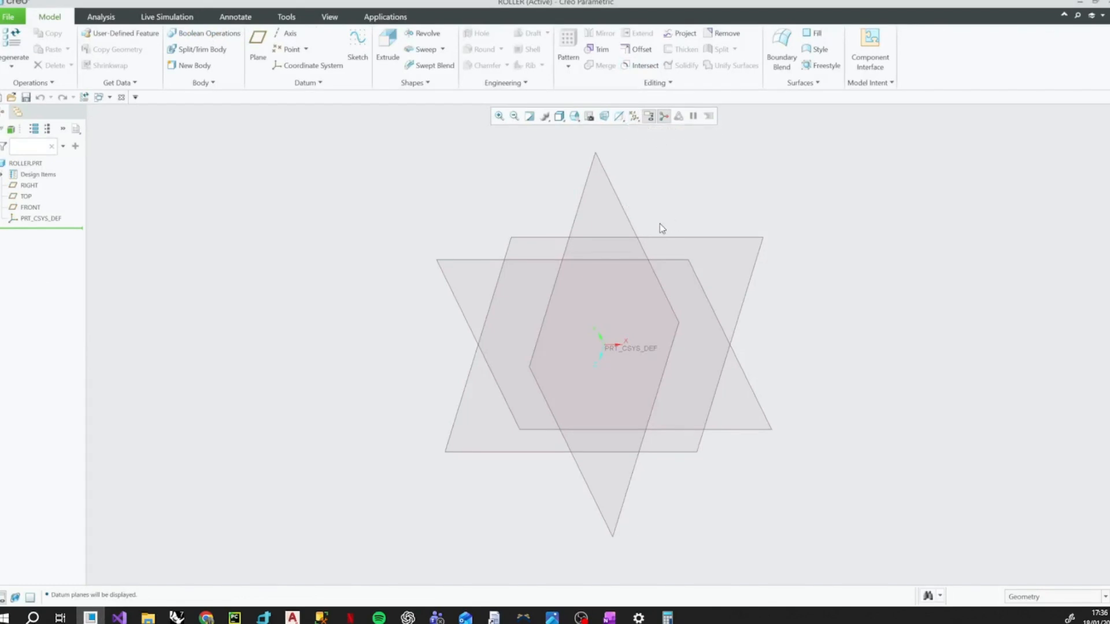
shift+middle_drag(660, 223, 651, 254)
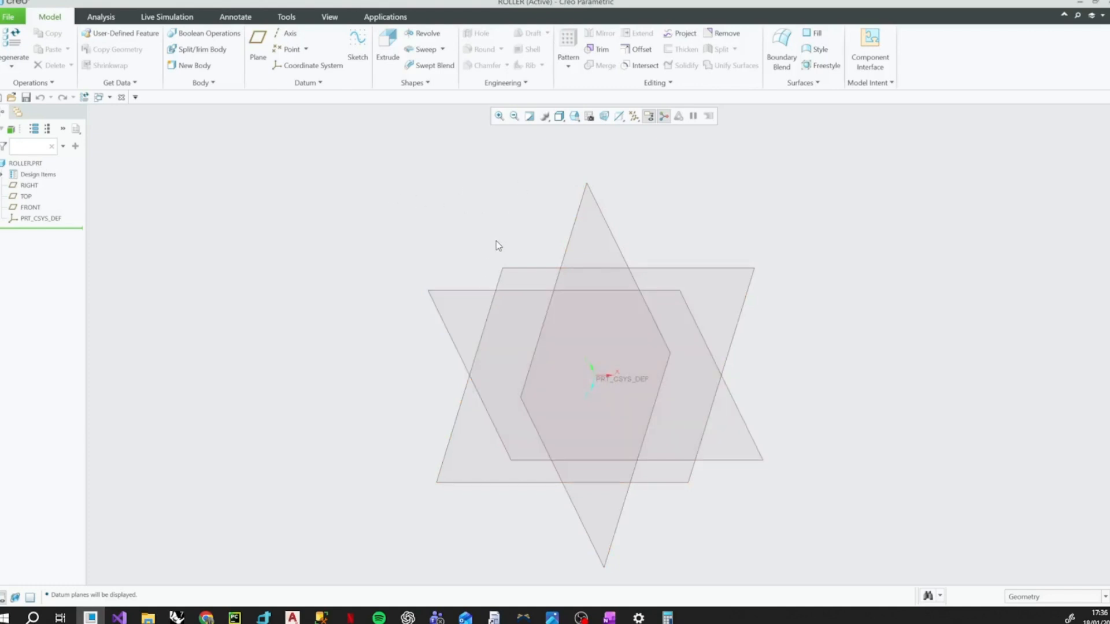
click(32, 208)
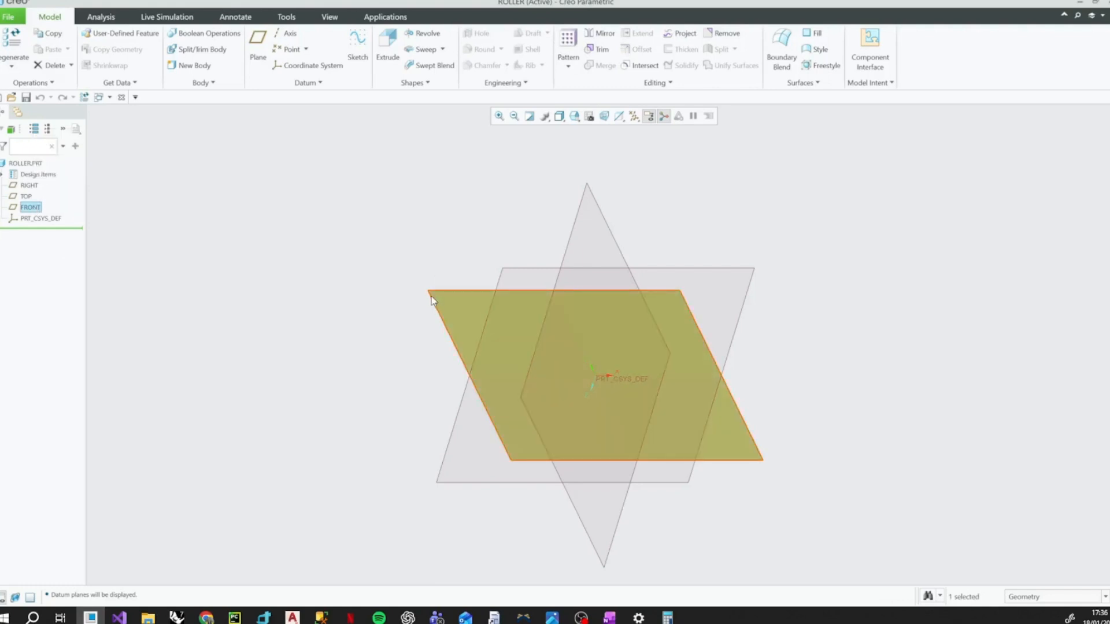
click(357, 54)
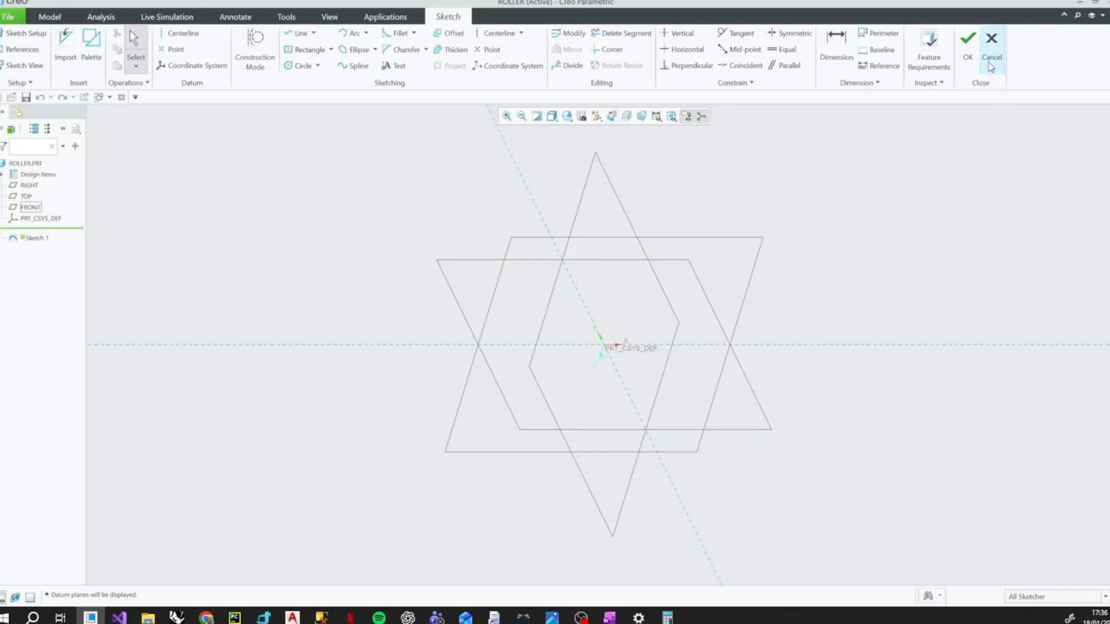
click(991, 65)
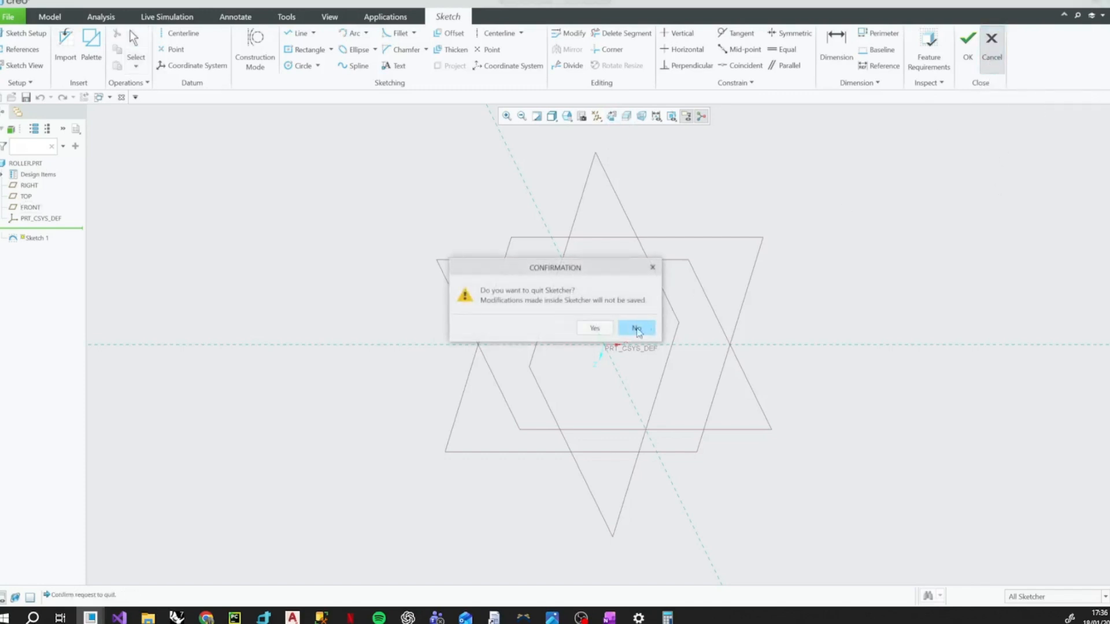
click(594, 327)
- Examine the unit system of the Roller part in its model properties
click(8, 16)
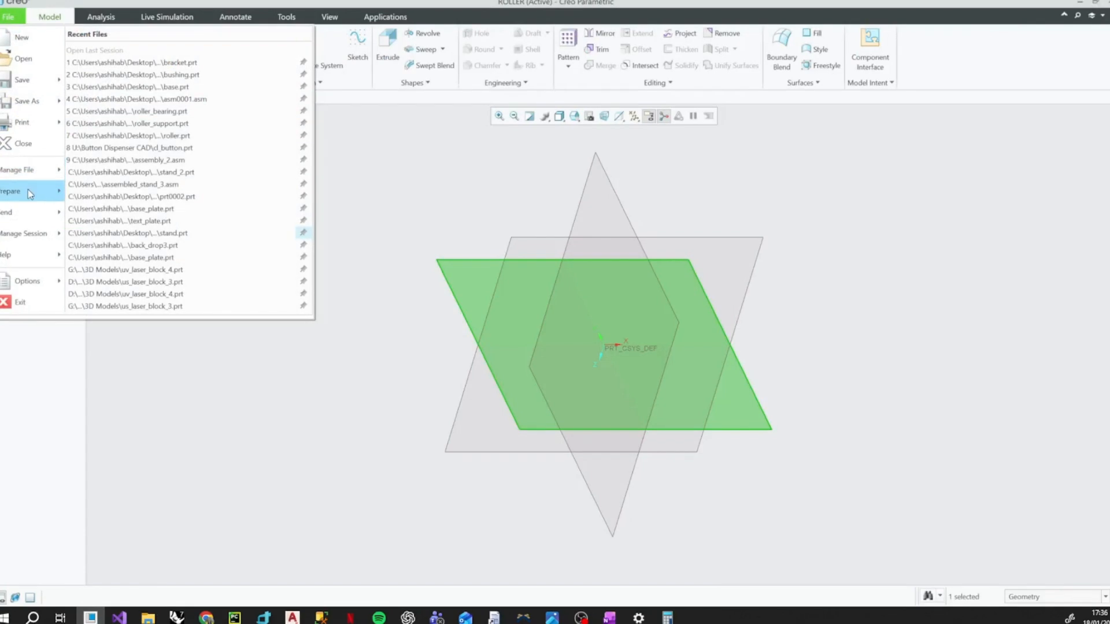
mouse_move(30, 194)
click(141, 50)
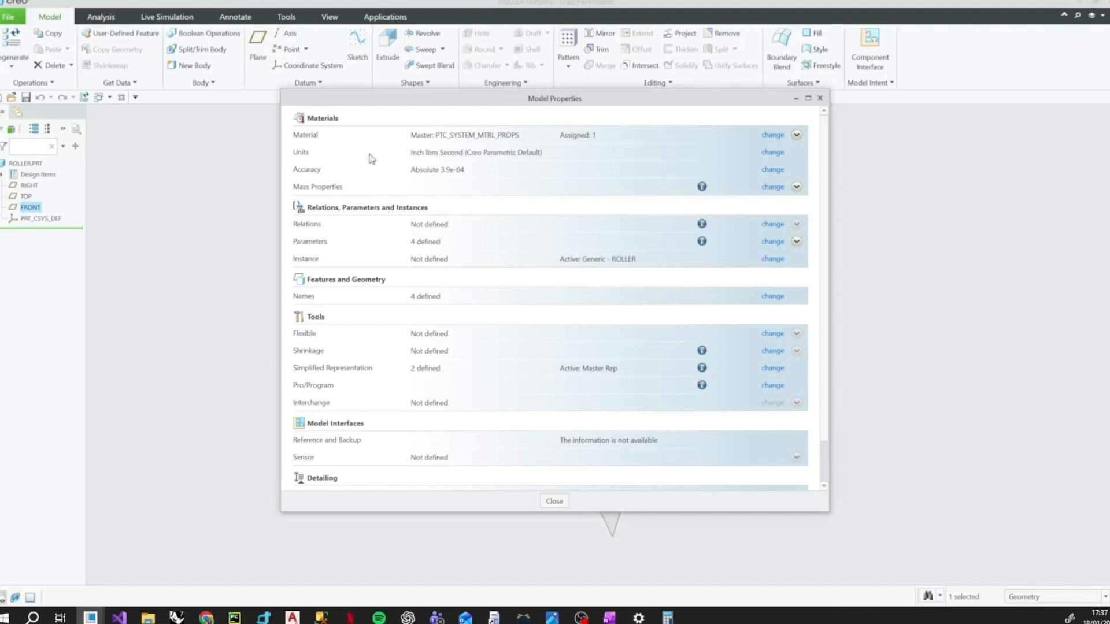
click(554, 502)
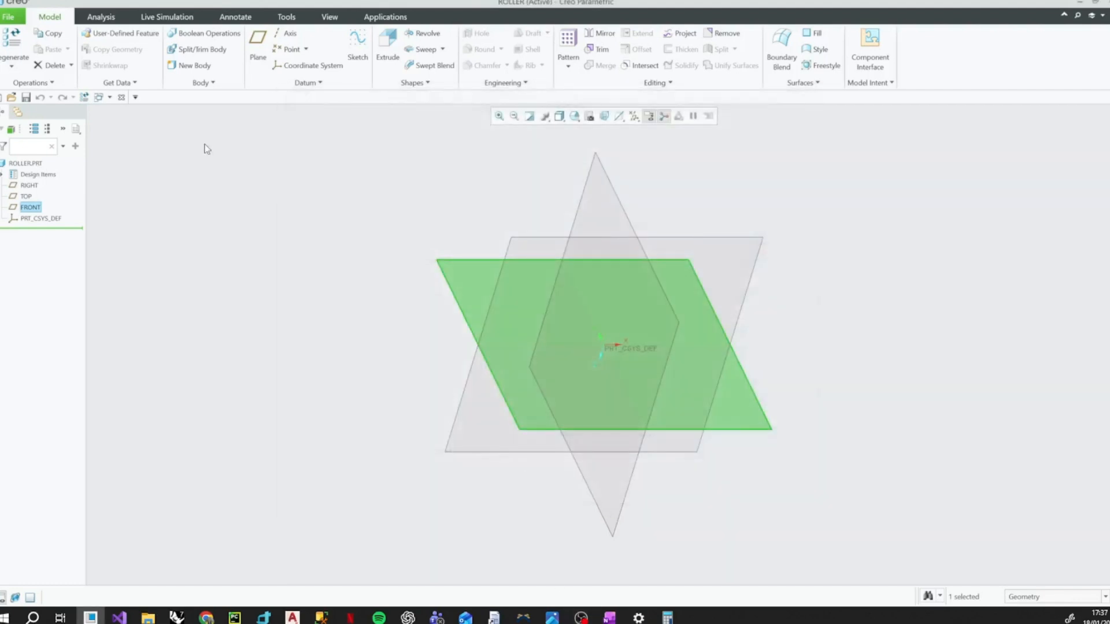
- Change the Roller part's unit system to millimeter Kilogram Sec (mmKs), interpreting existing dimensions and converting the absolute accuracy value
click(8, 17)
mouse_move(20, 184)
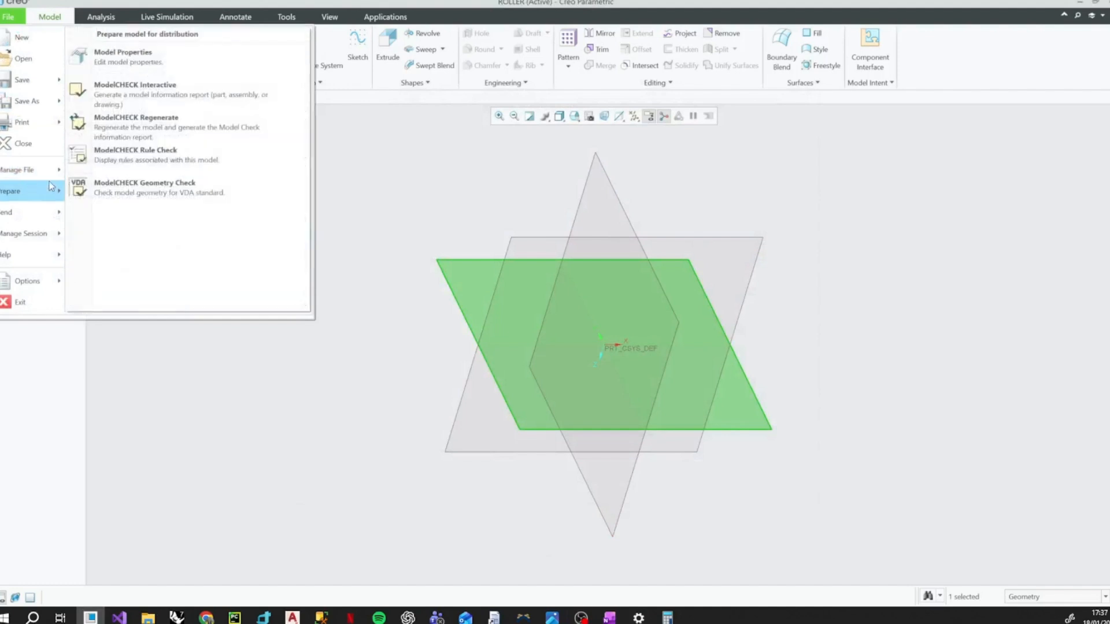
click(98, 53)
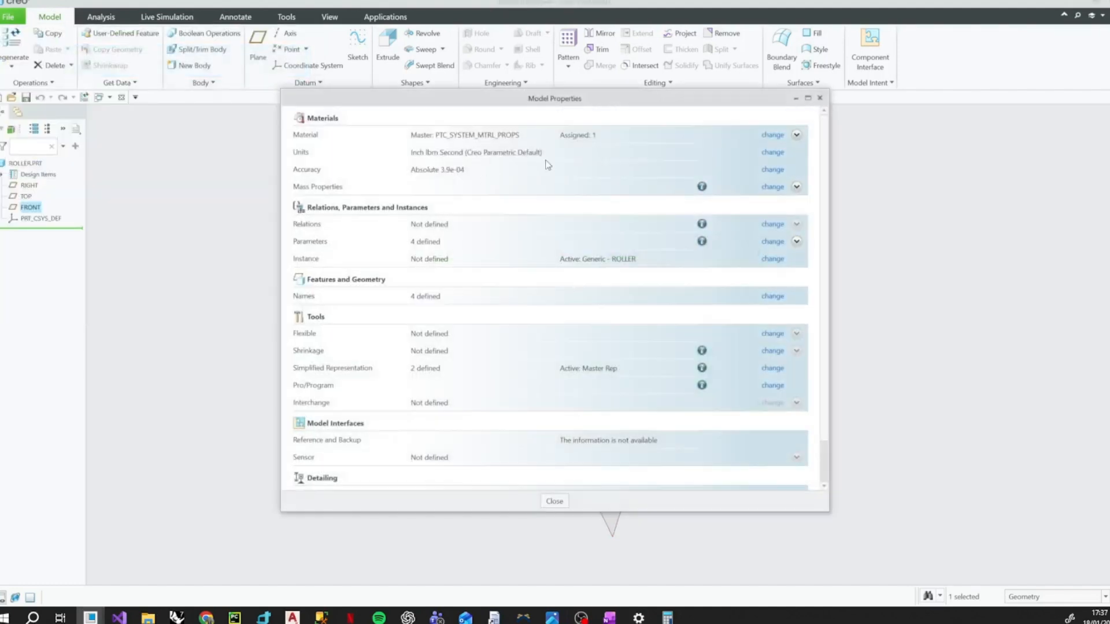
click(772, 152)
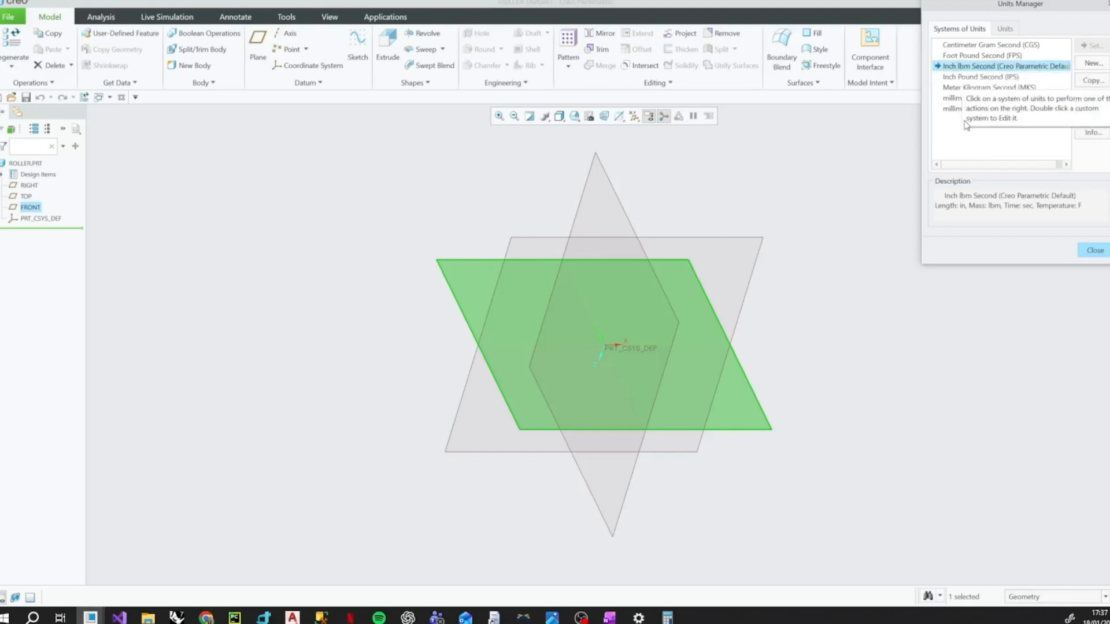
click(972, 98)
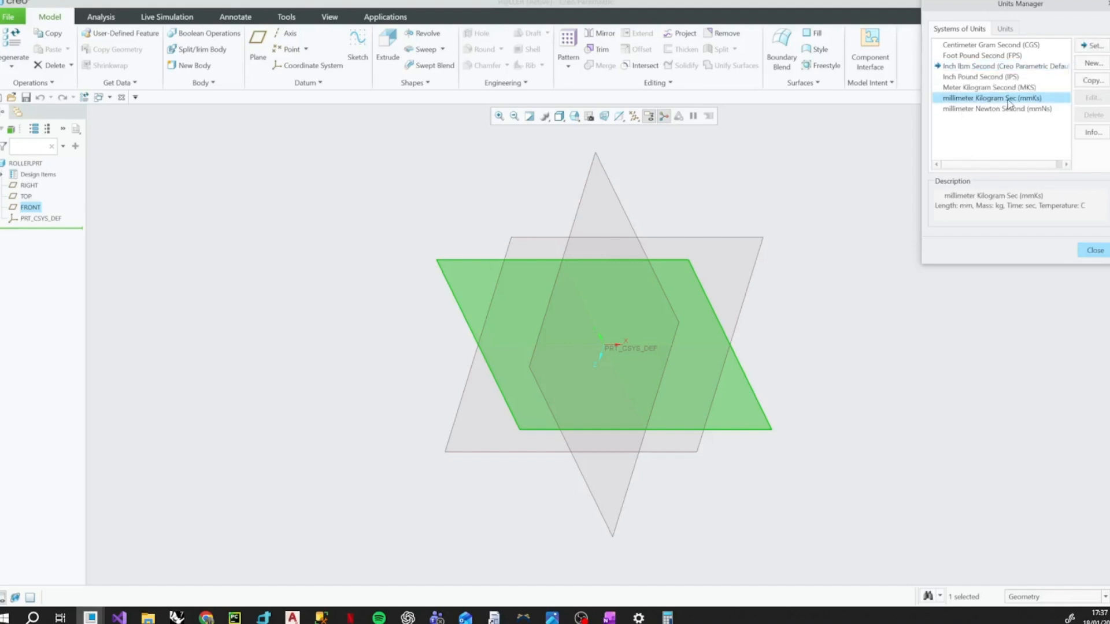
click(1094, 46)
click(899, 318)
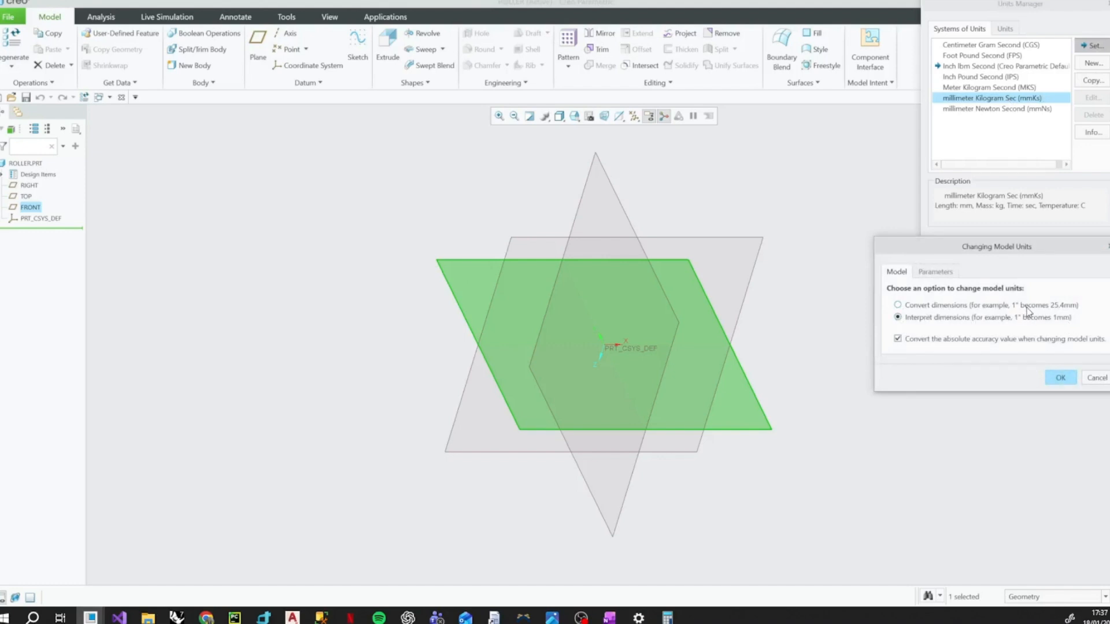
click(1061, 378)
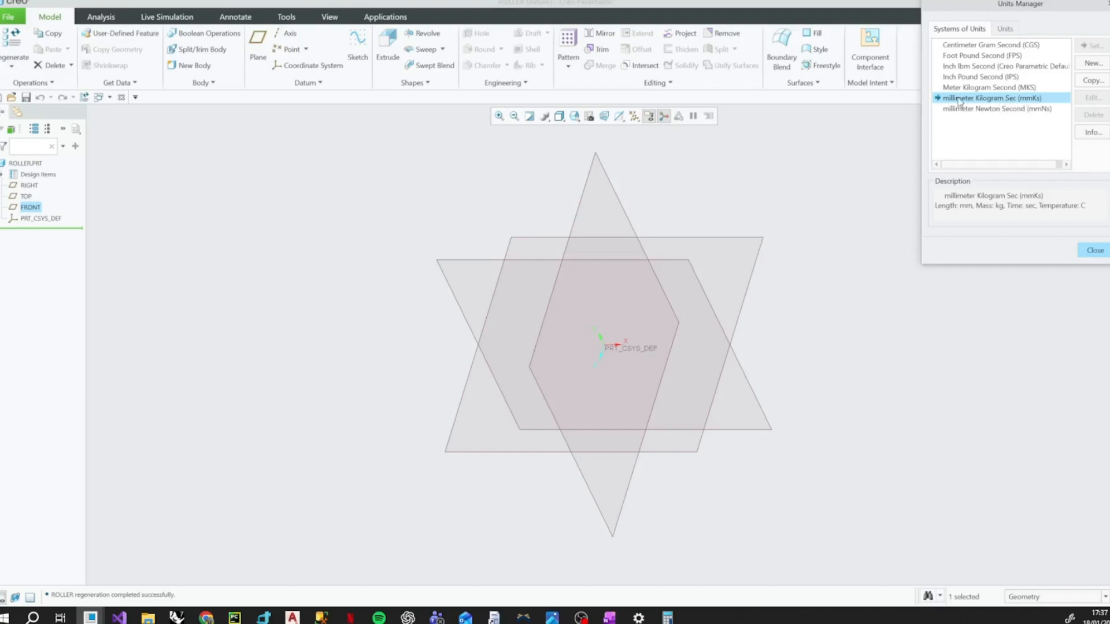
click(1093, 250)
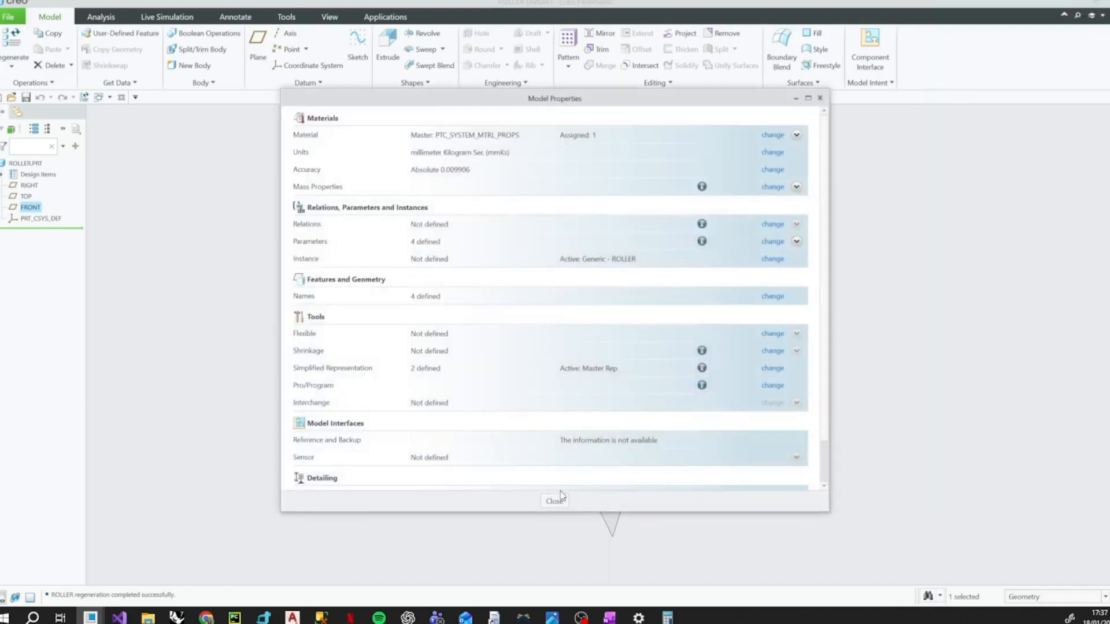
click(559, 502)
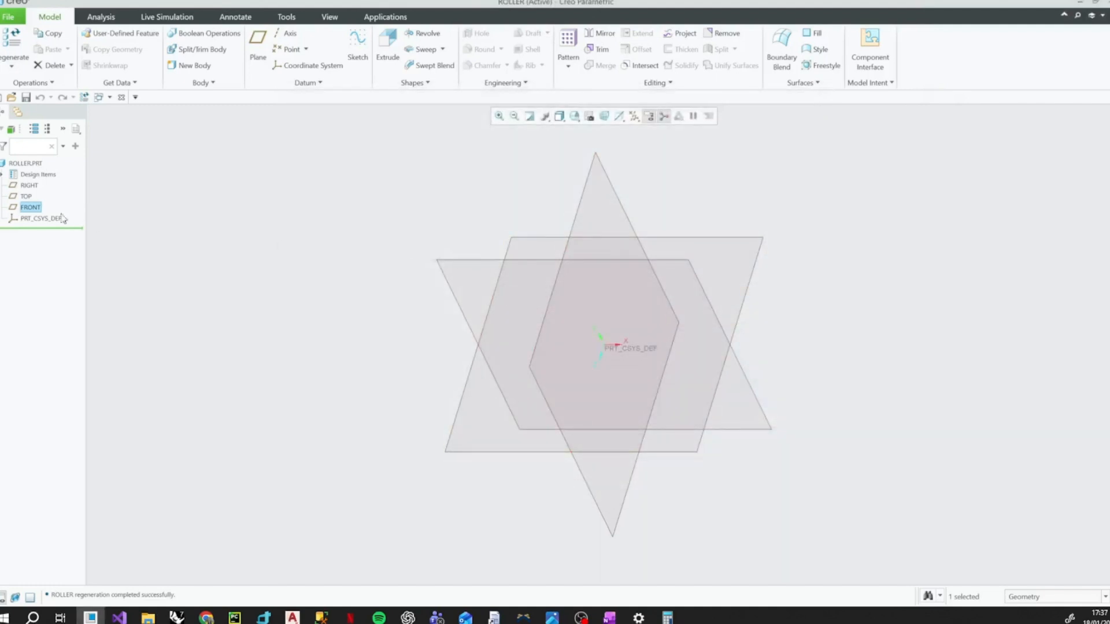
- Start a sketch on the FRONT plane, orient it parallel to the screen, and hide the datum planes
click(34, 208)
click(32, 207)
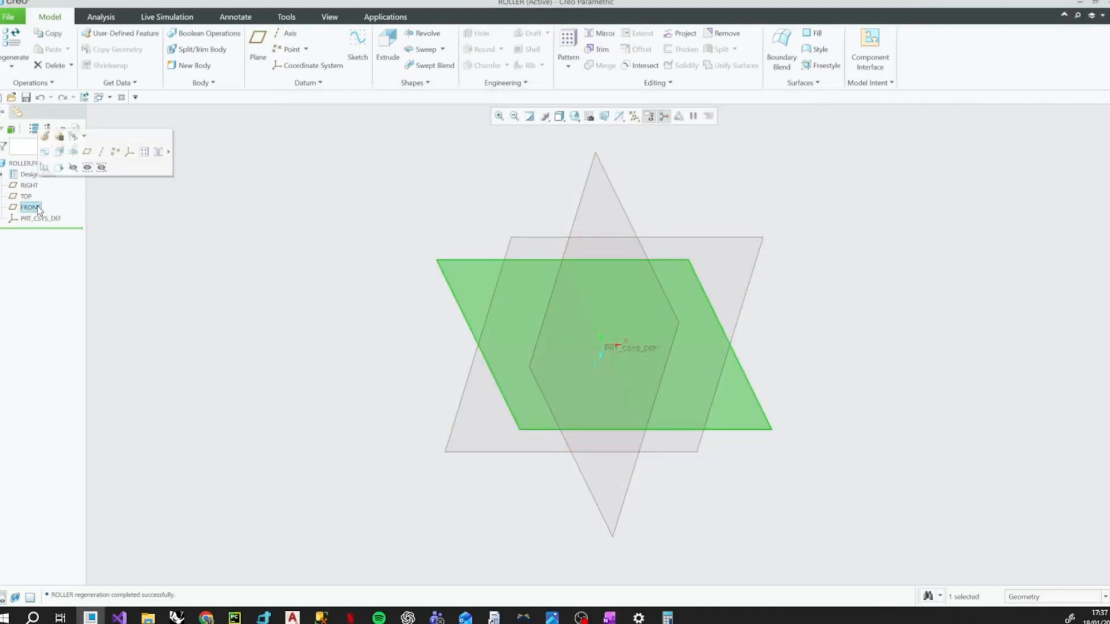
click(357, 46)
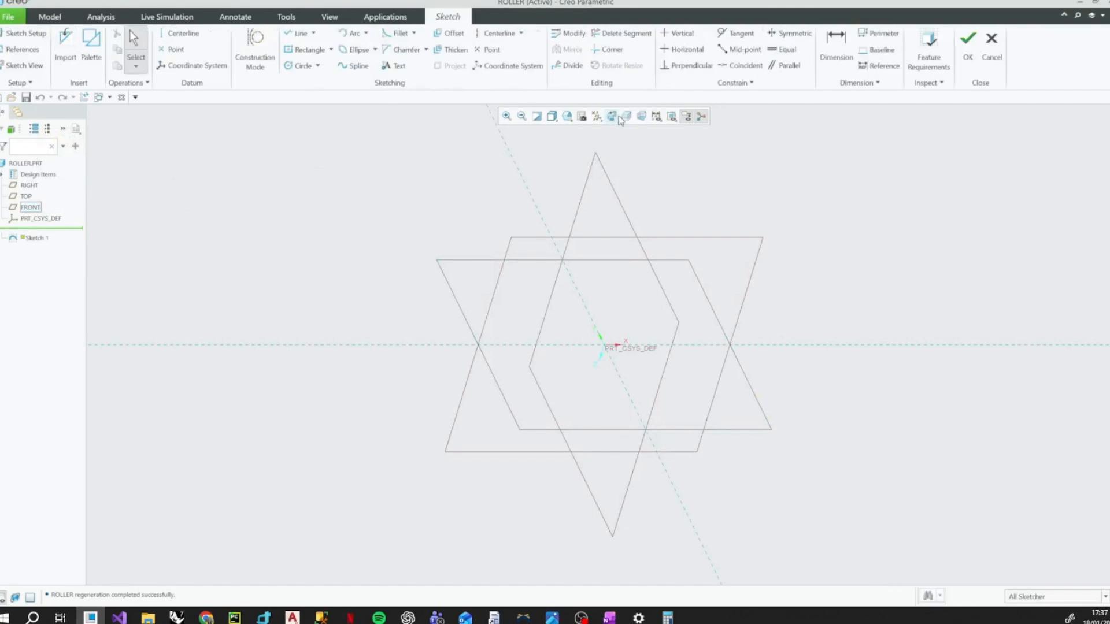
click(612, 117)
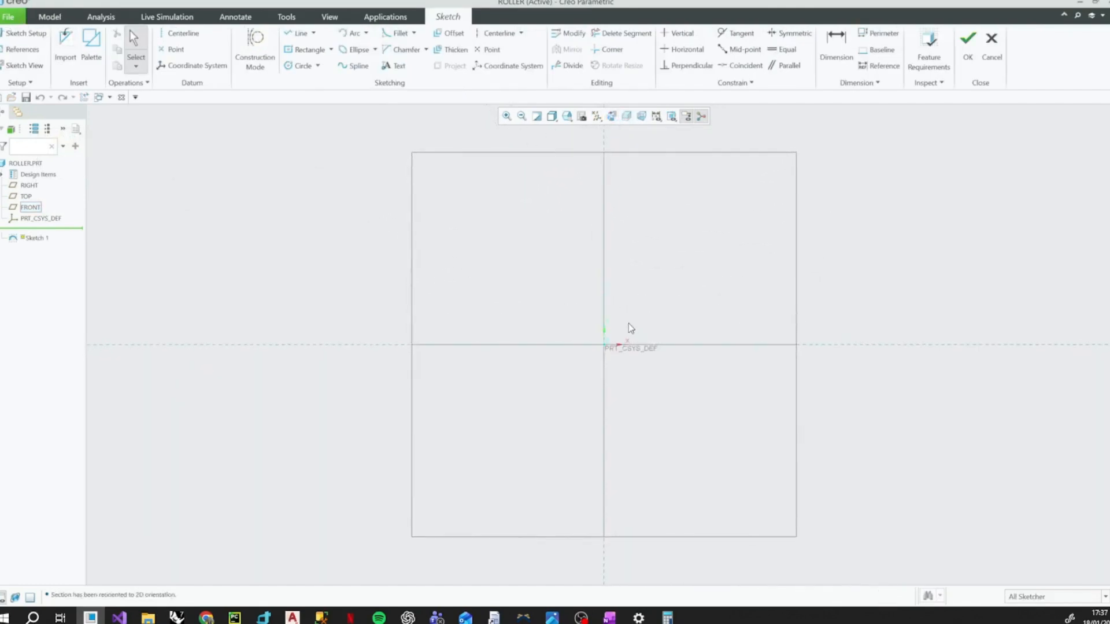
middle_drag(630, 329, 623, 371)
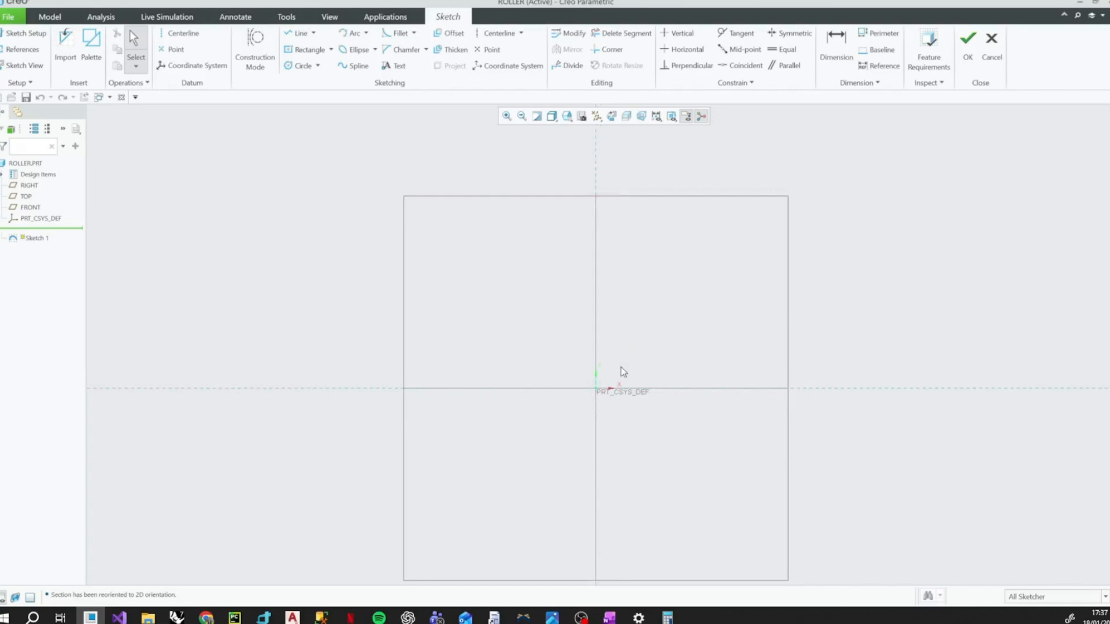
middle_drag(607, 356, 610, 331)
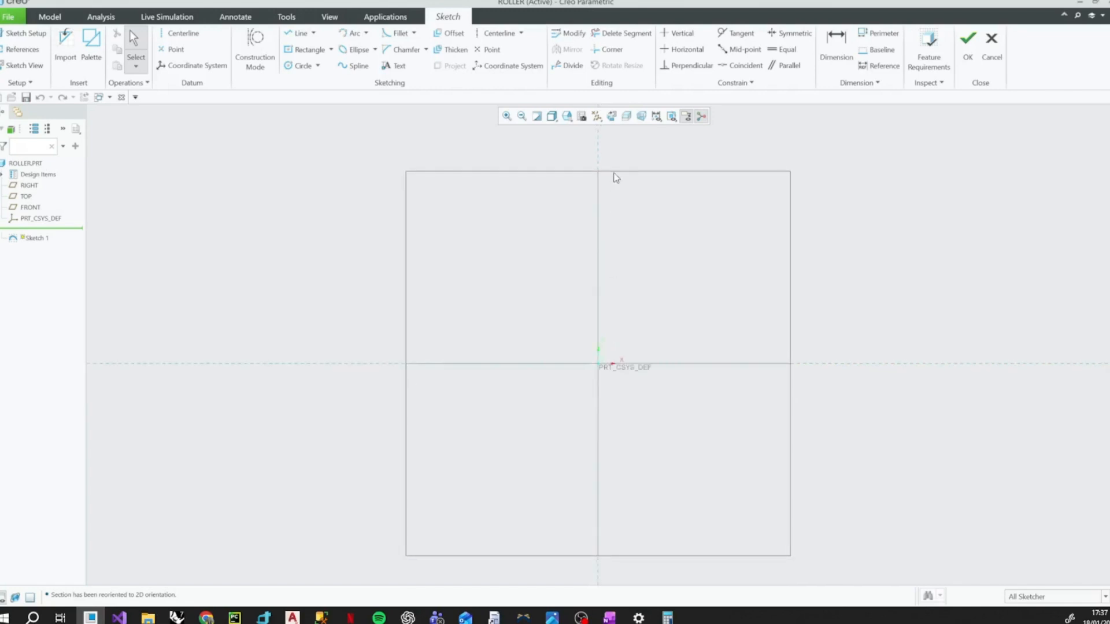
click(597, 116)
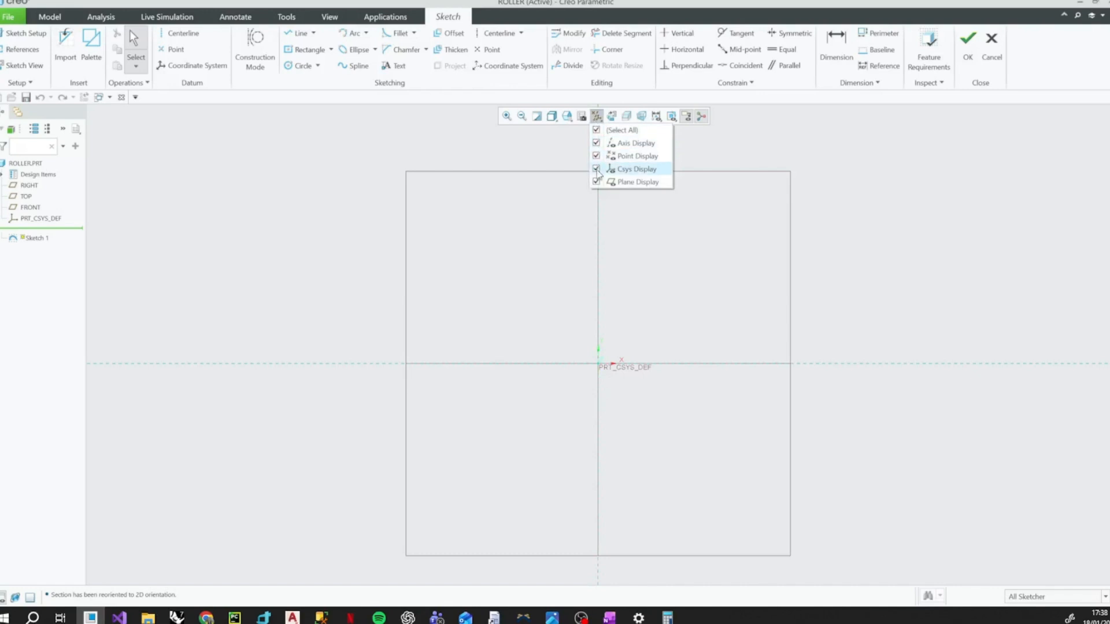
click(605, 182)
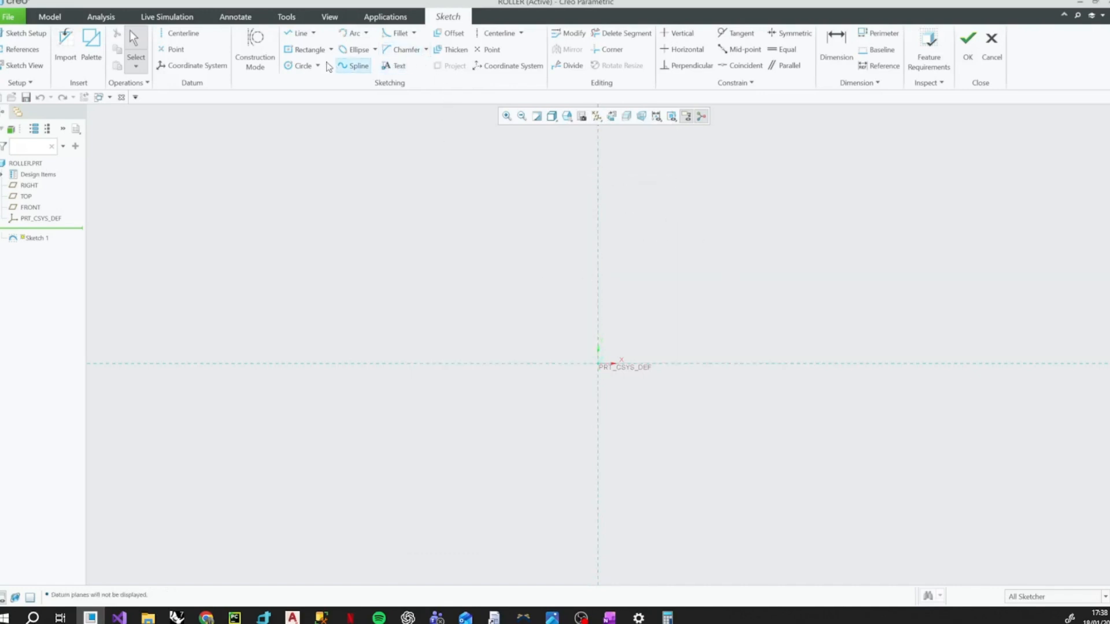
- Add a vertical and a horizontal datum centerline through the sketch origin along the two reference lines
click(181, 33)
click(599, 152)
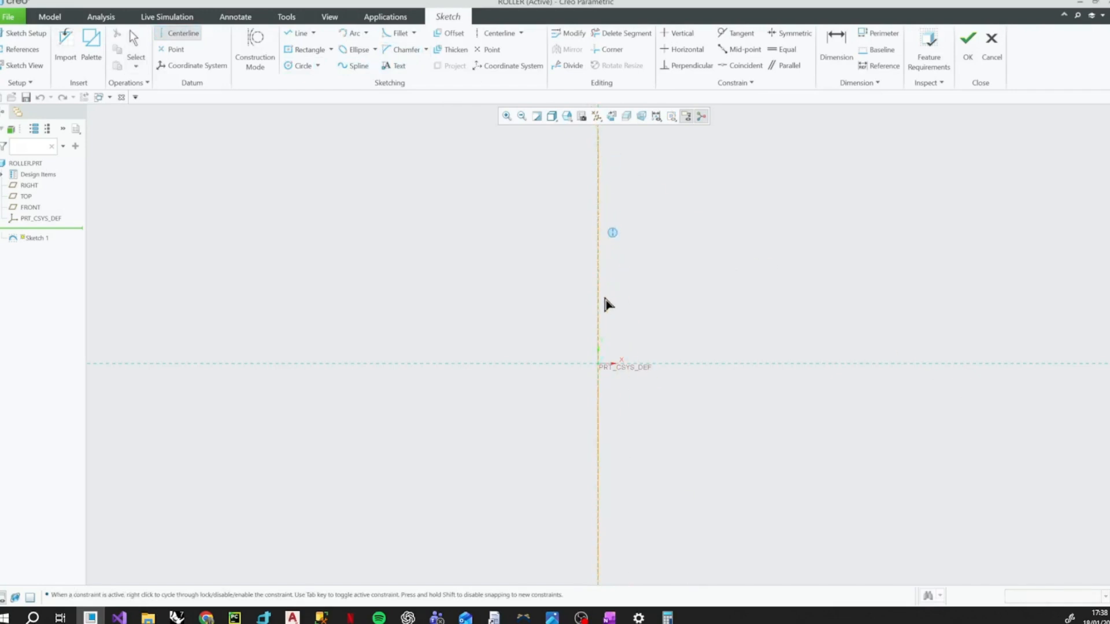
click(597, 323)
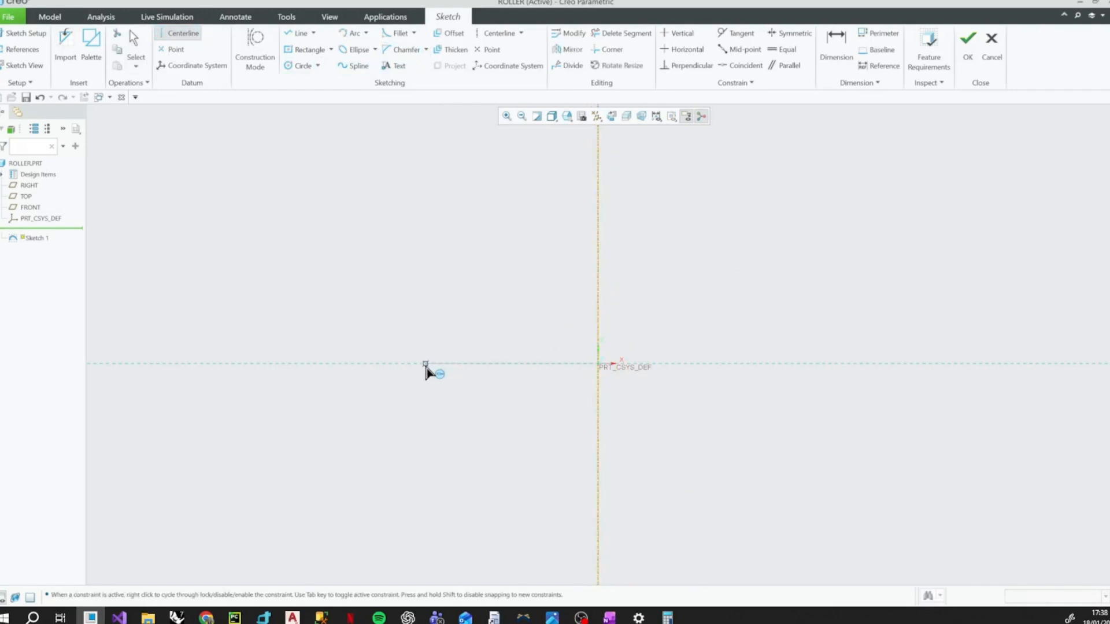
middle_click(618, 306)
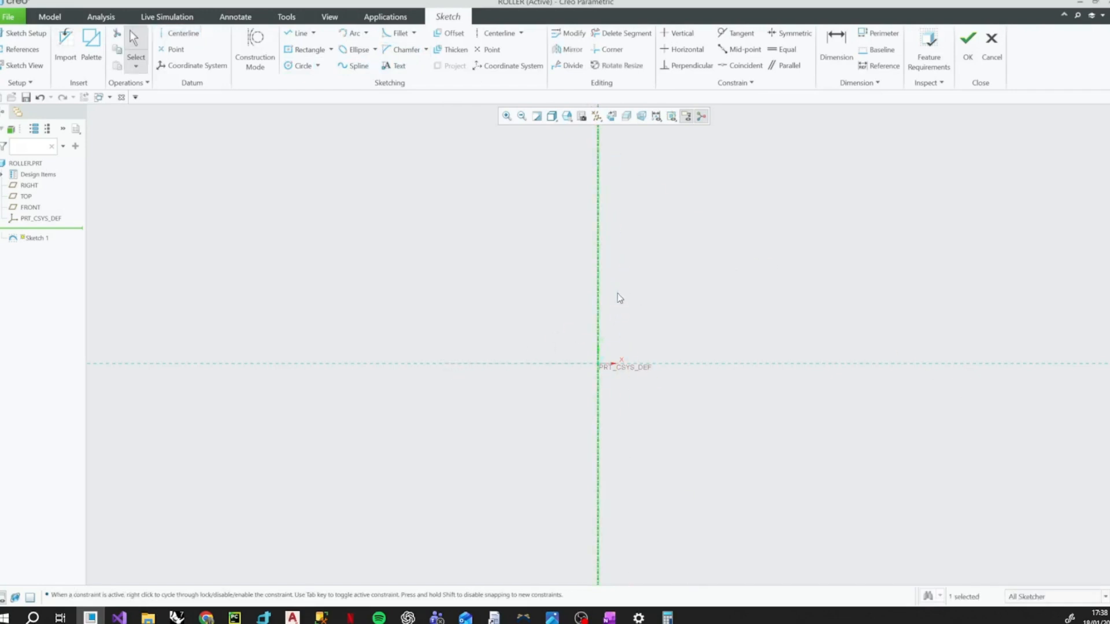
click(695, 279)
click(194, 38)
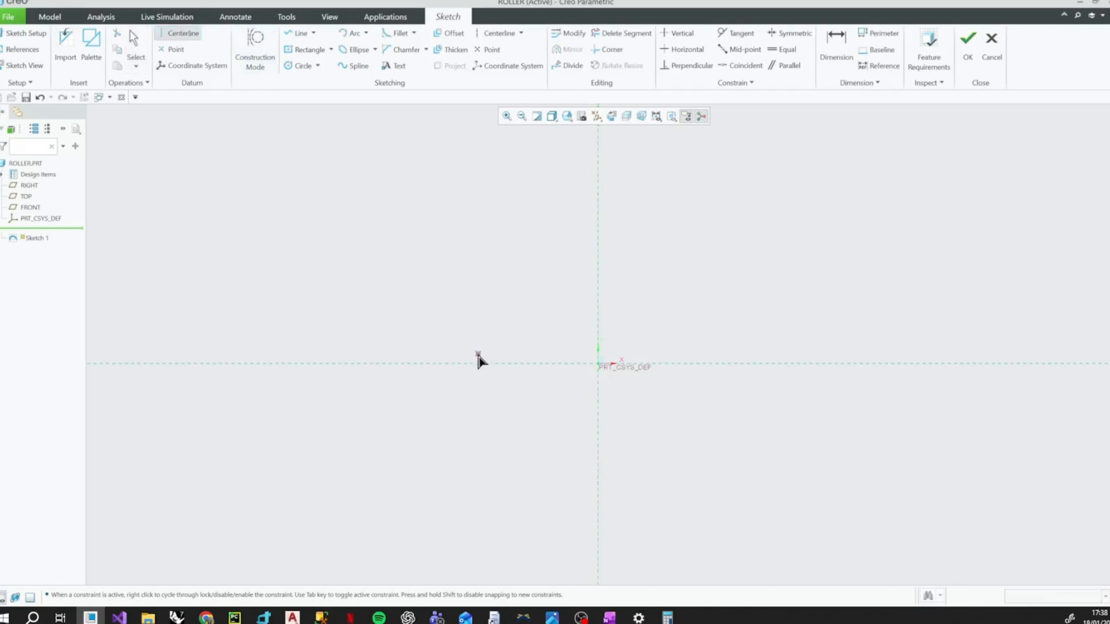
click(479, 363)
click(732, 363)
middle_click(769, 323)
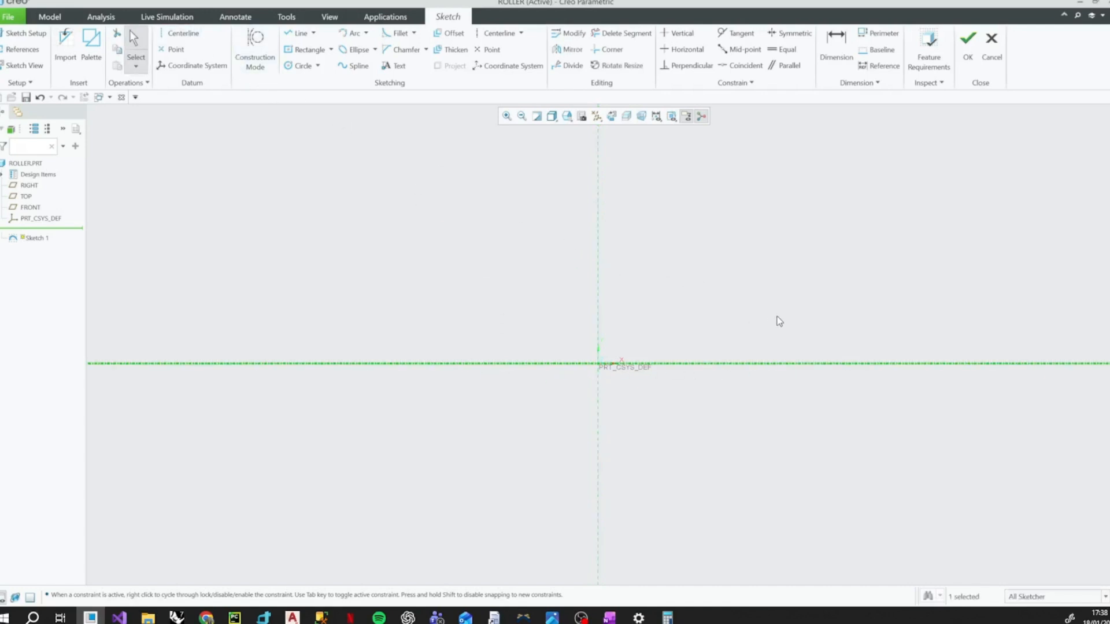
- Draw the roller's seven-line open half-profile from the vertical centerline, about 58 mm wide at the rim and 97 mm high, and spread out its dimensions
click(552, 618)
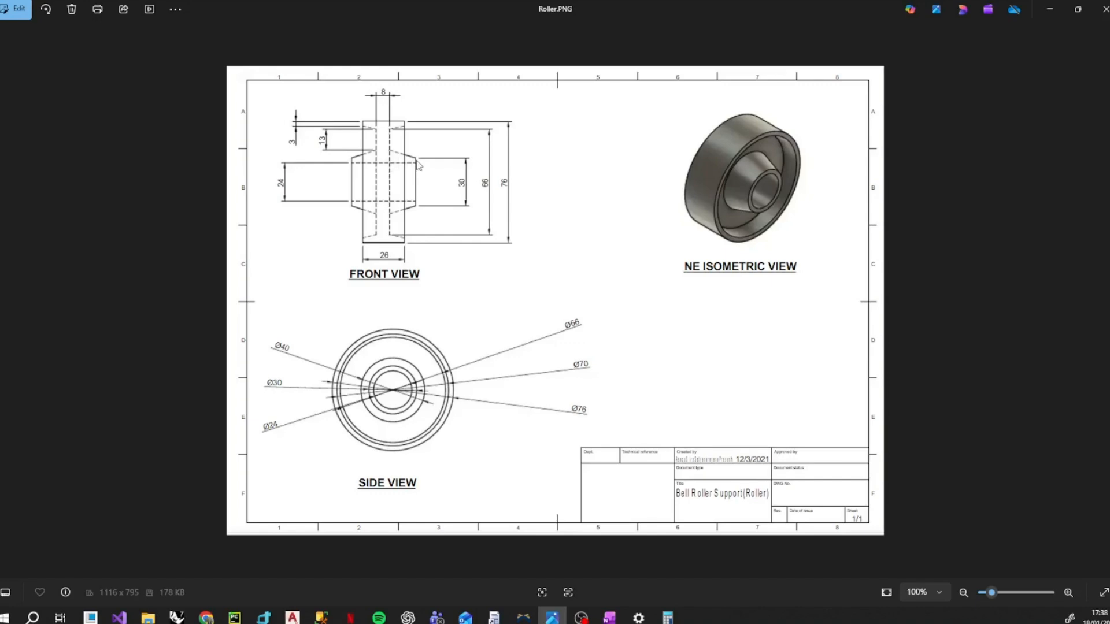
click(1051, 12)
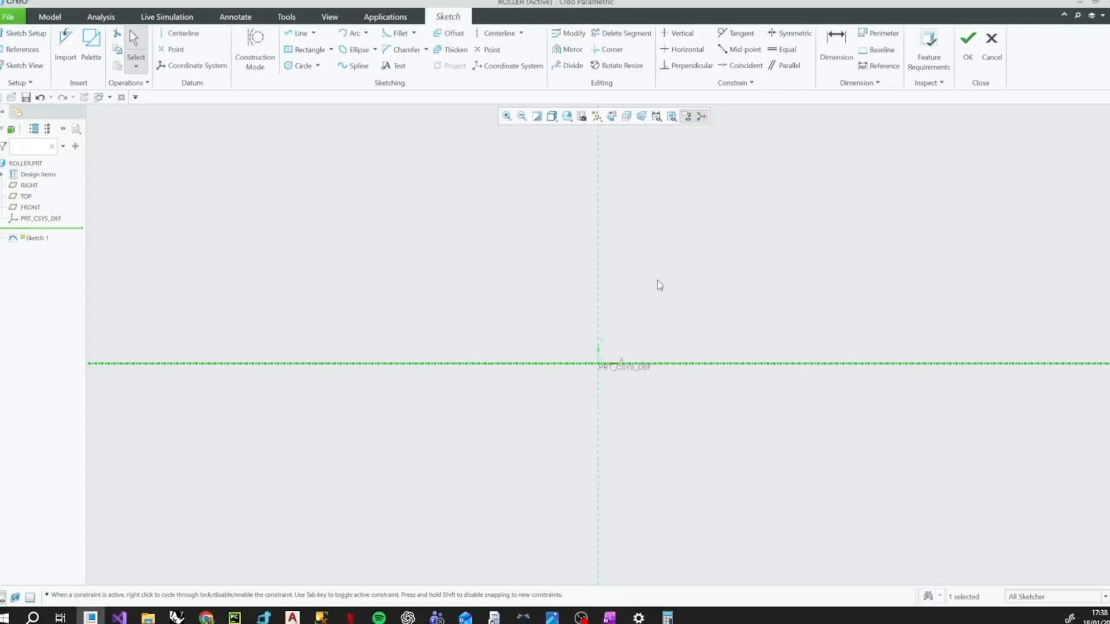
click(298, 33)
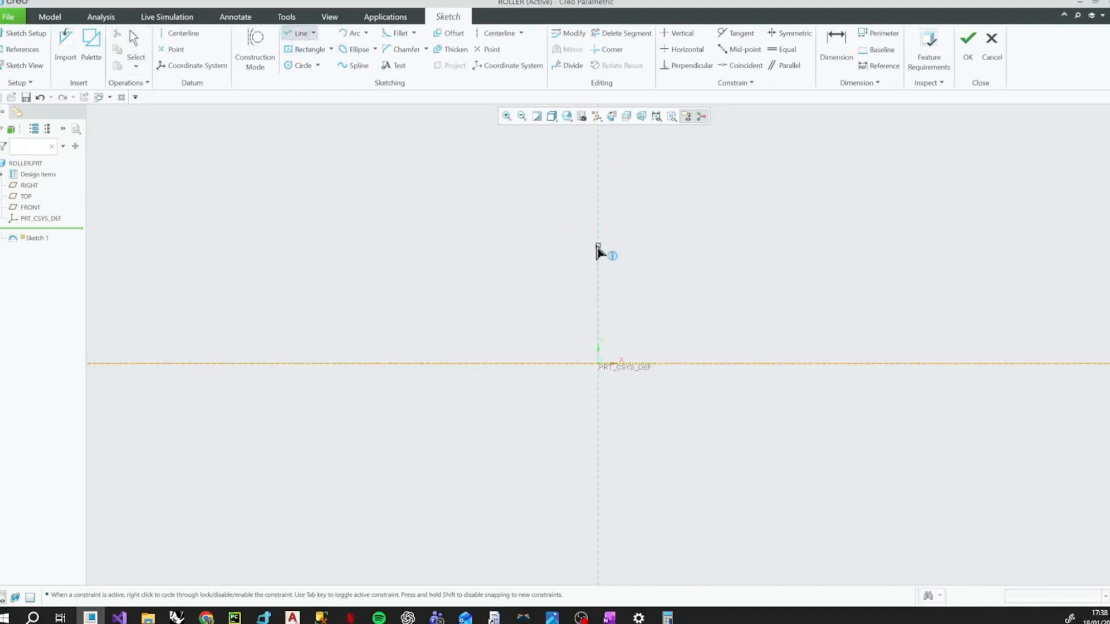
click(599, 290)
click(642, 290)
click(642, 298)
click(618, 317)
click(619, 335)
click(658, 346)
click(658, 354)
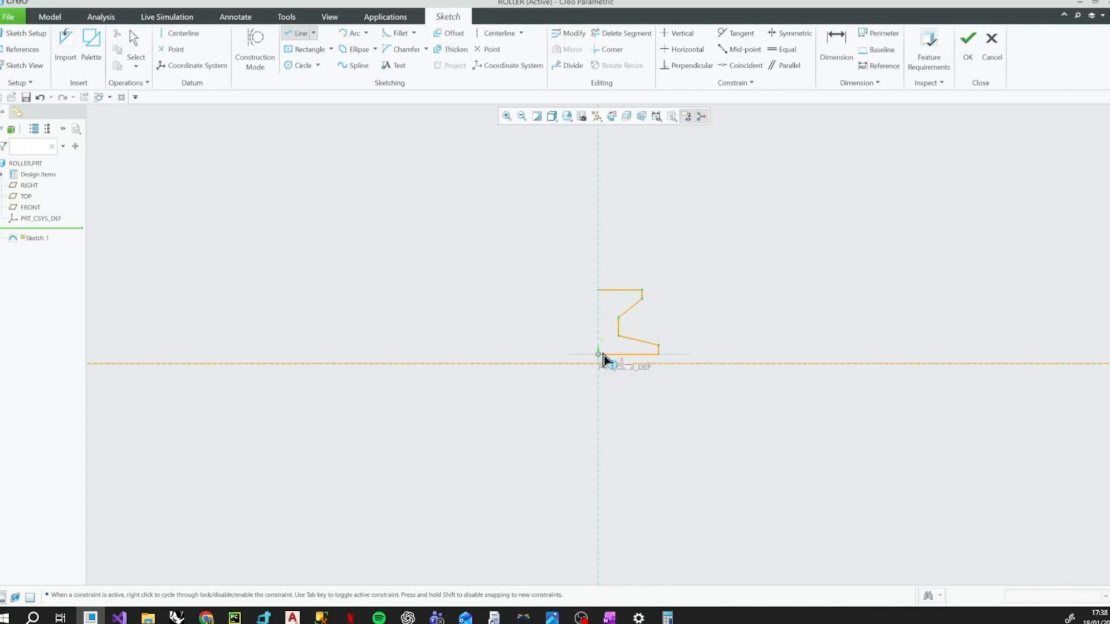
click(598, 353)
middle_click(599, 354)
middle_click(654, 331)
scroll(647, 332, up, 5)
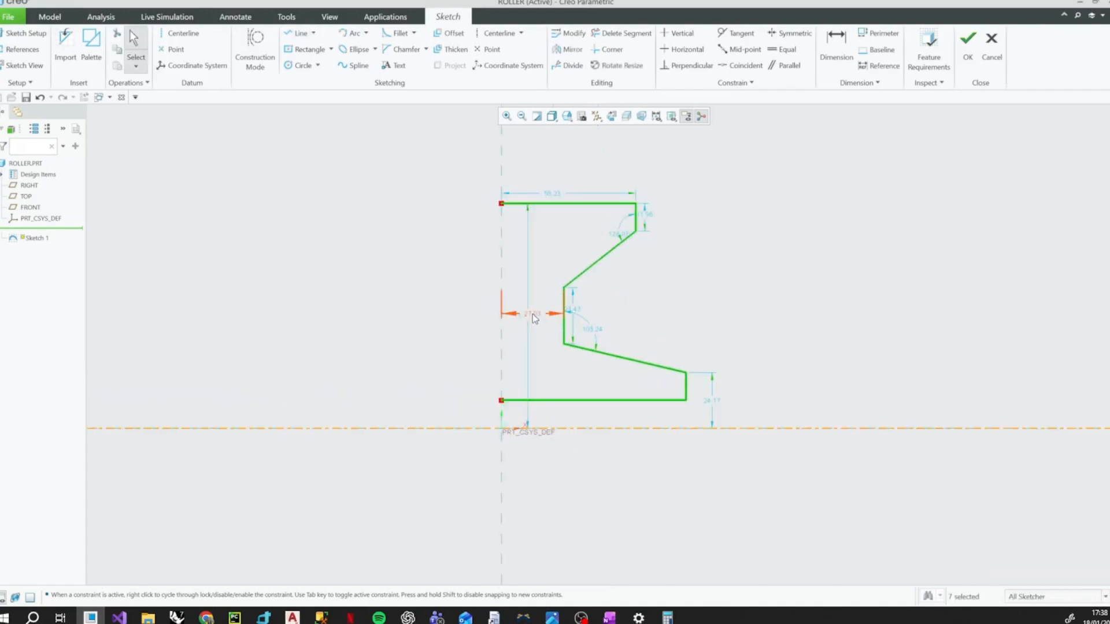
drag(532, 314, 424, 300)
drag(531, 318, 540, 253)
- Set the hub's outer corner to 15 mm above the horizontal centerline, lock that dimension and move it further out from the profile
click(552, 617)
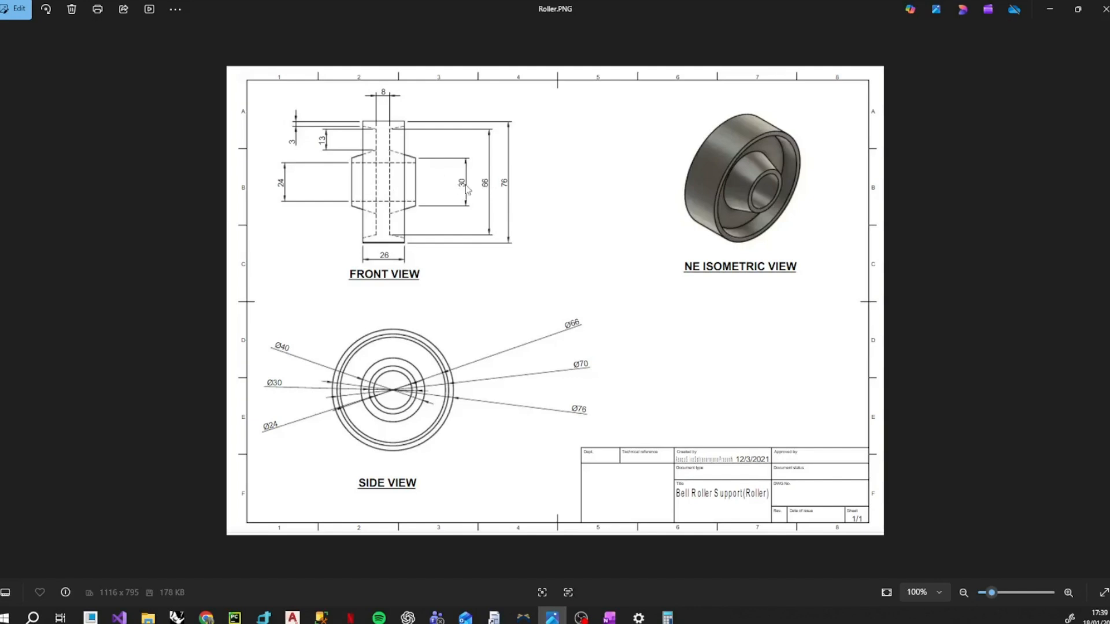
key(alt+Tab)
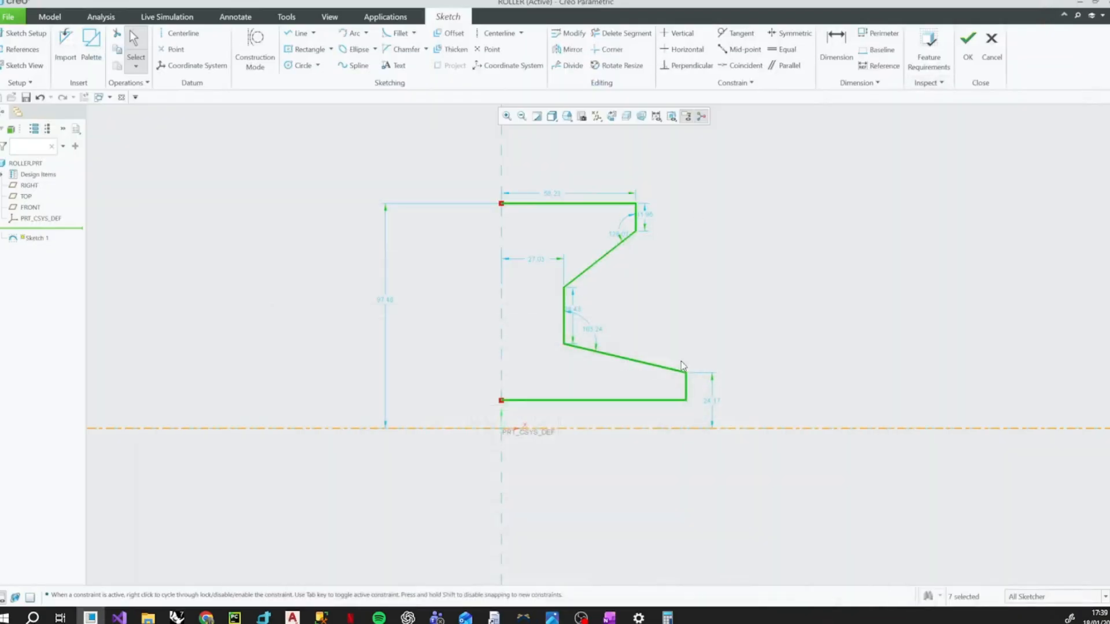
click(713, 396)
double_click(716, 401)
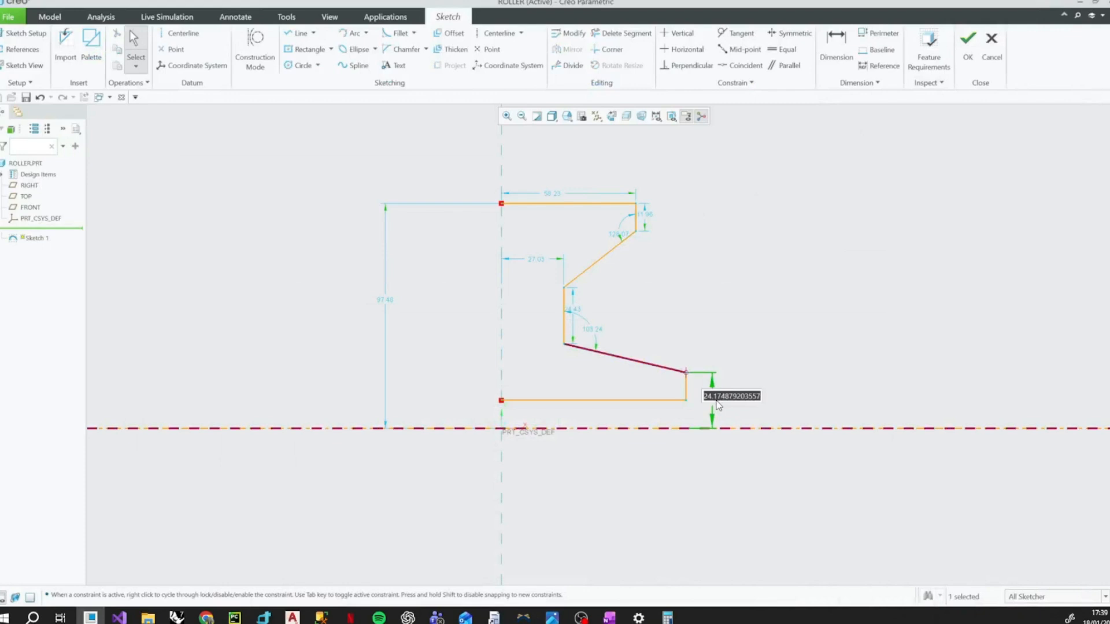
text(15.0)
key(Return)
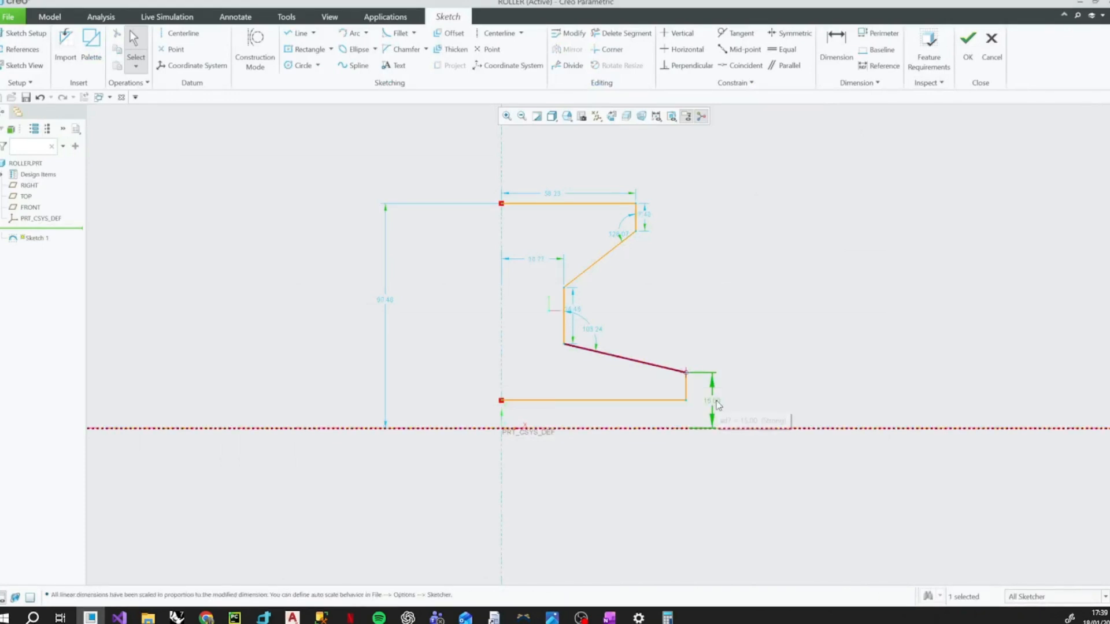
click(723, 363)
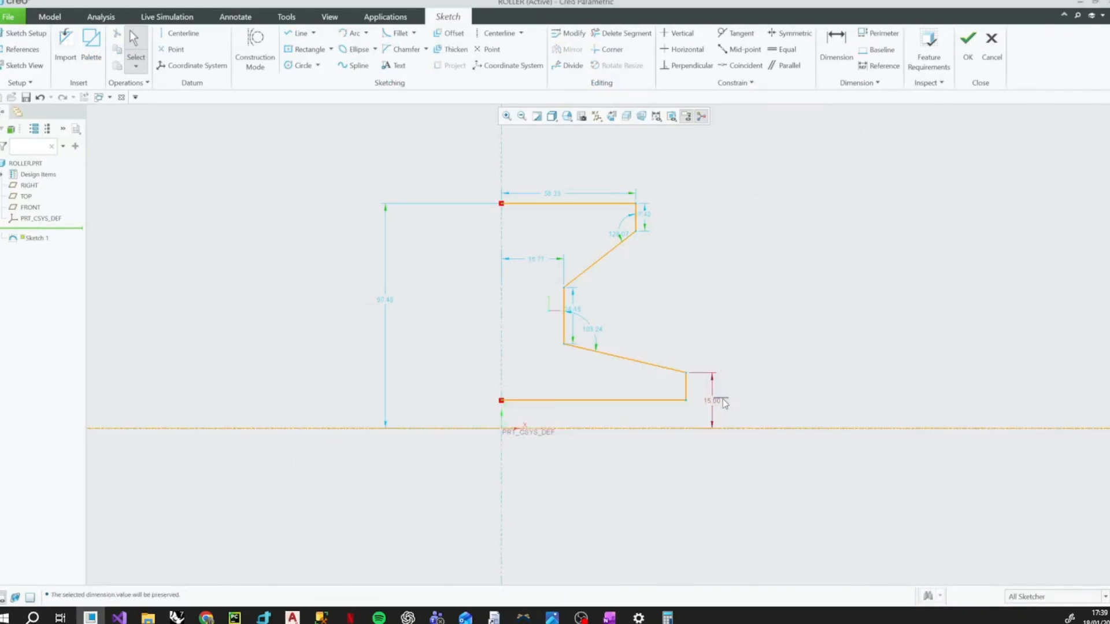
drag(713, 398, 735, 403)
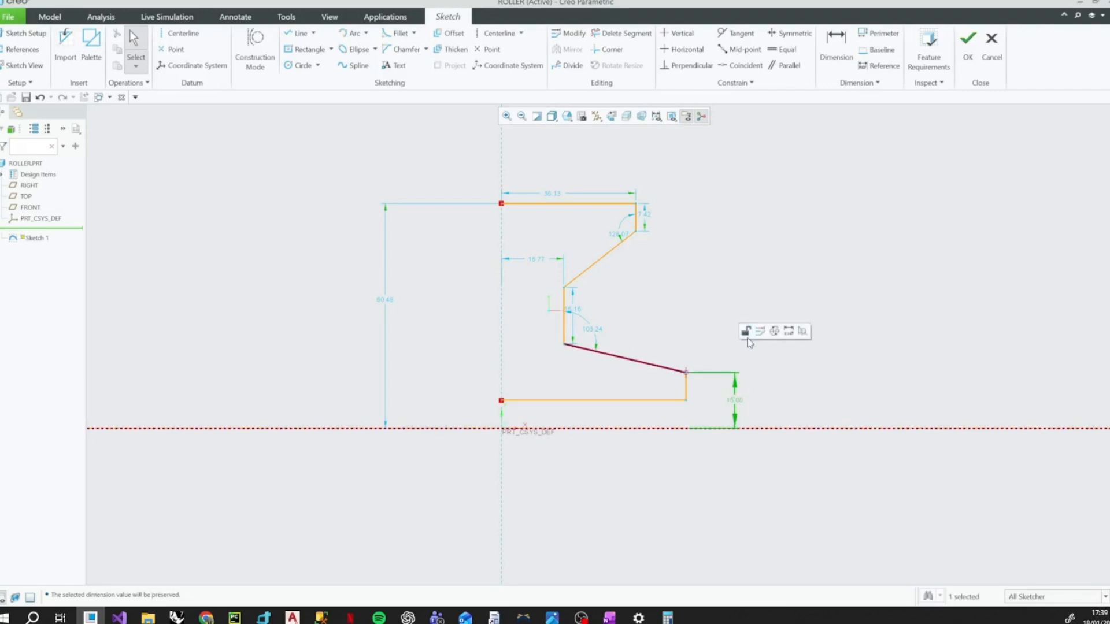
click(742, 402)
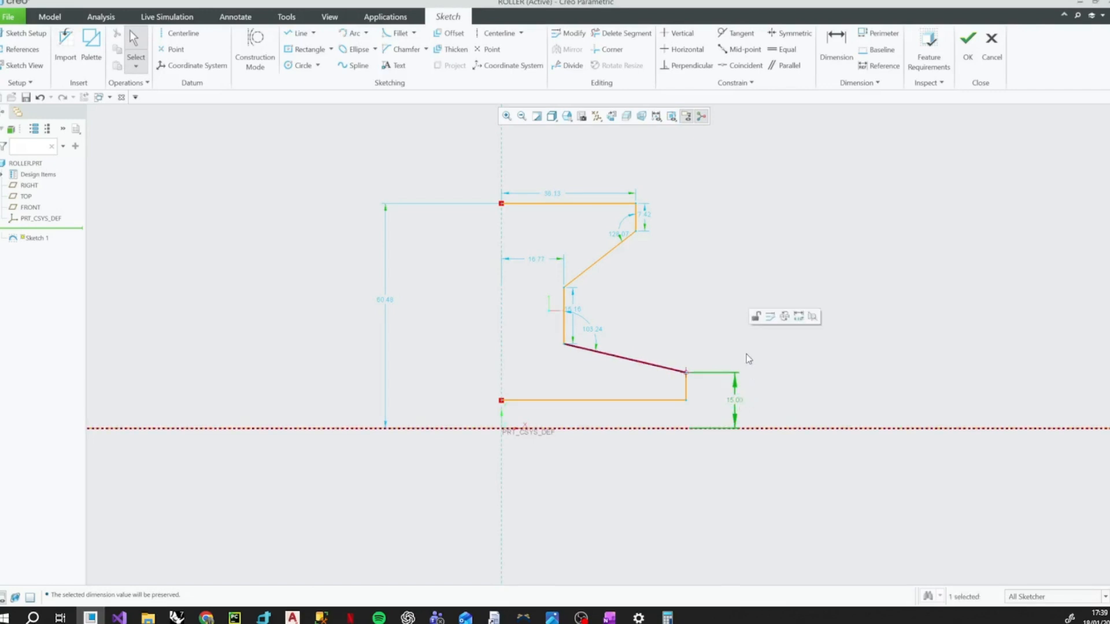
click(781, 379)
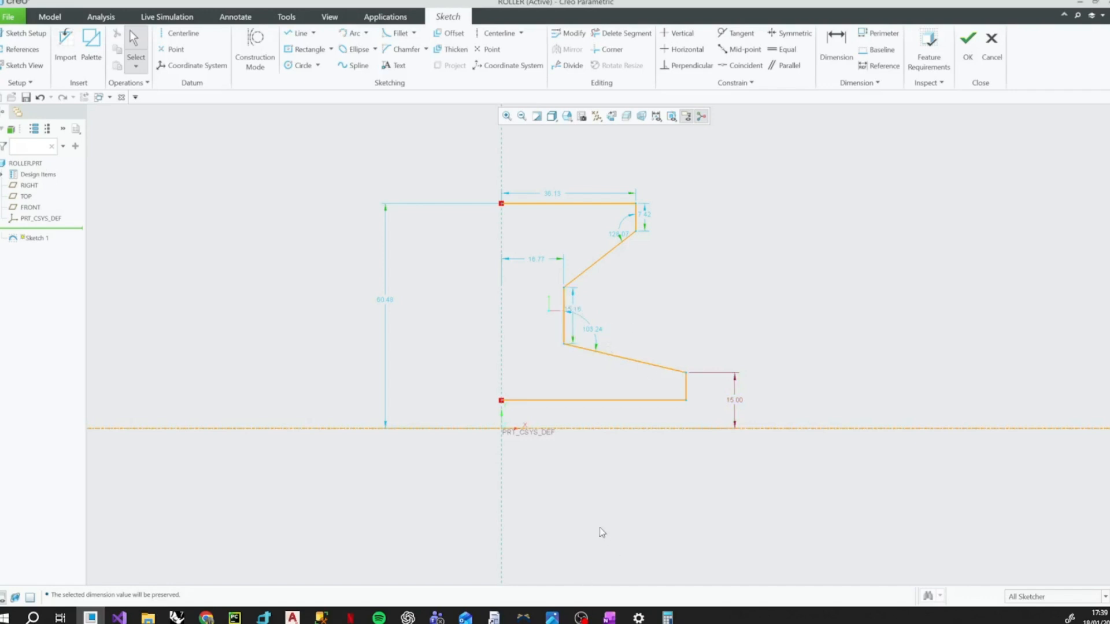
- Check the recess diameter in the reference drawing Roller.PNG and return to the sketch
click(552, 617)
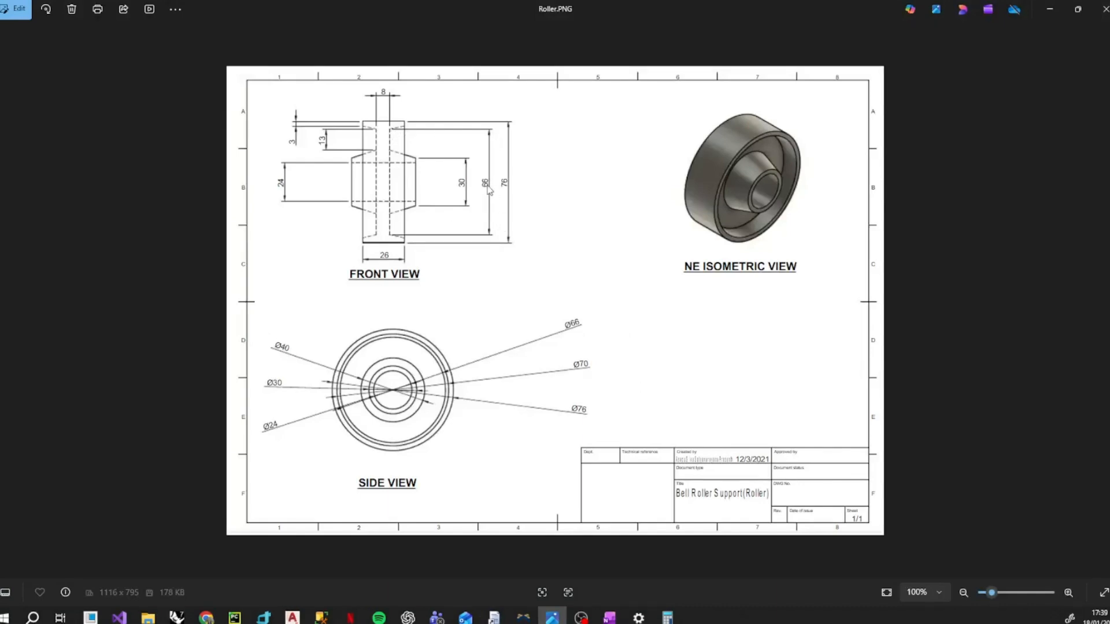
click(1049, 9)
click(564, 295)
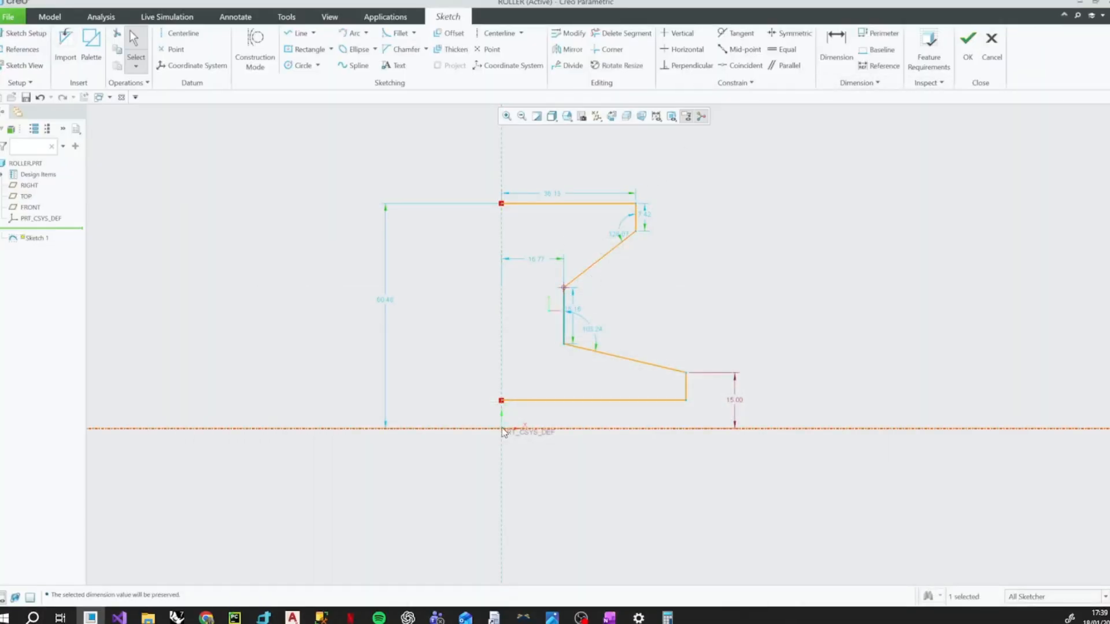
ctrl+click(536, 429)
click(839, 274)
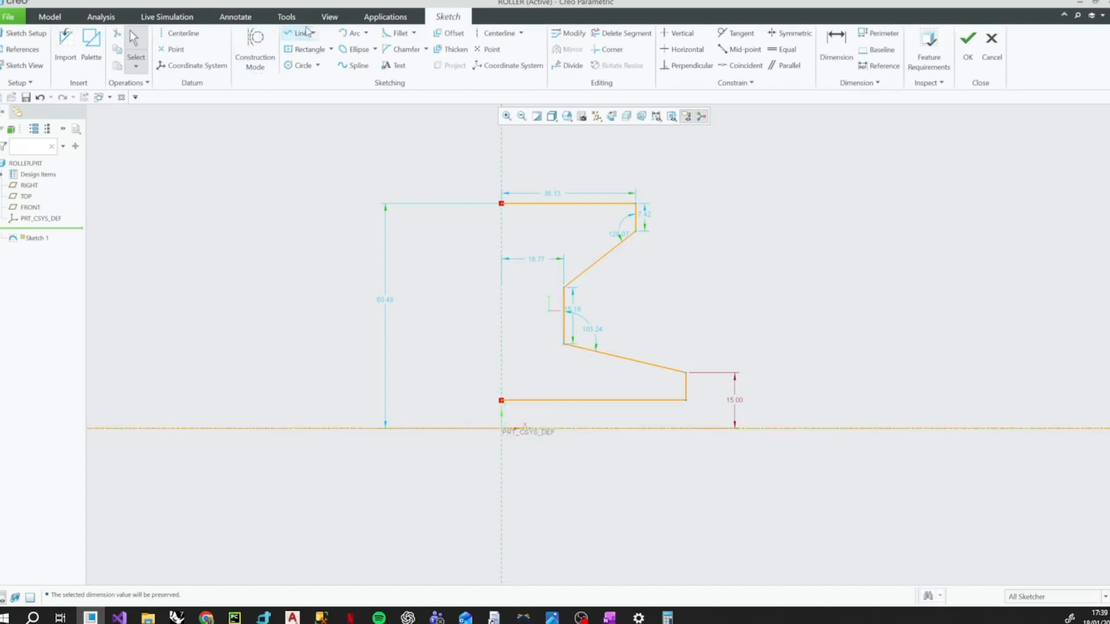
- Place a construction point at the sketch origin where the two centerlines cross
click(258, 45)
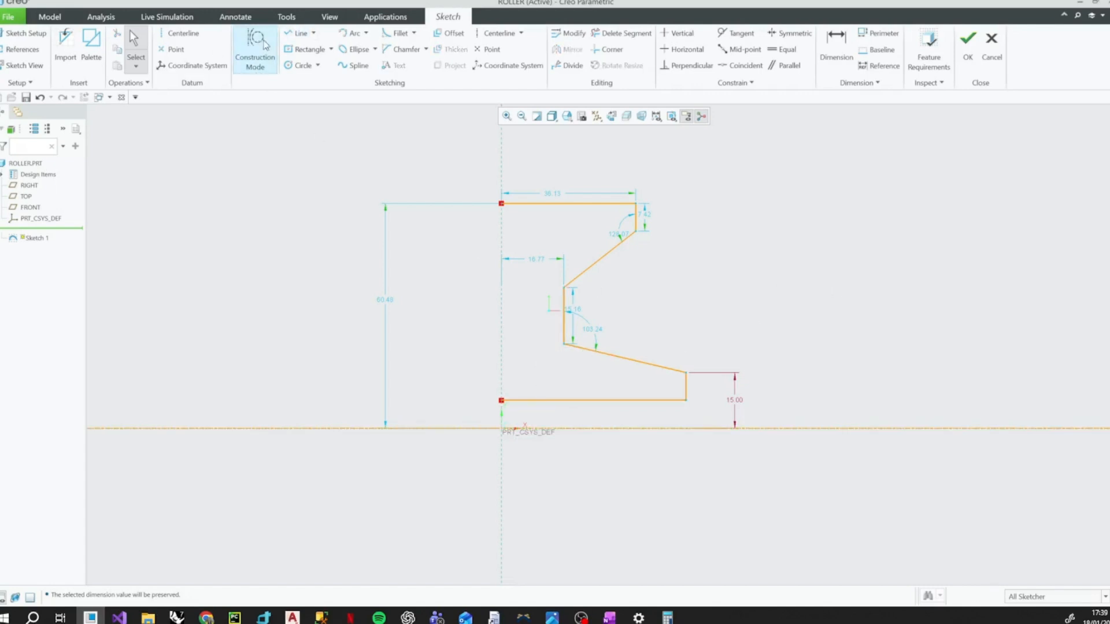
click(488, 49)
click(502, 429)
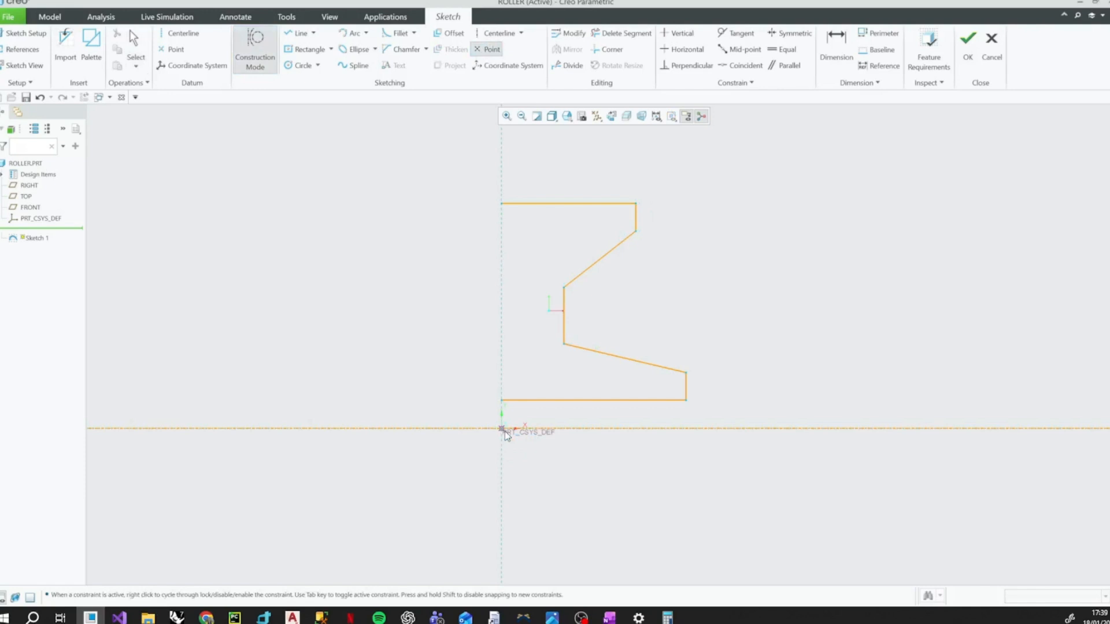
middle_click(694, 301)
- Dimension the upper end of the web's vertical line 33 mm above the origin point and move the dimension clear of the profile
ctrl+click(564, 287)
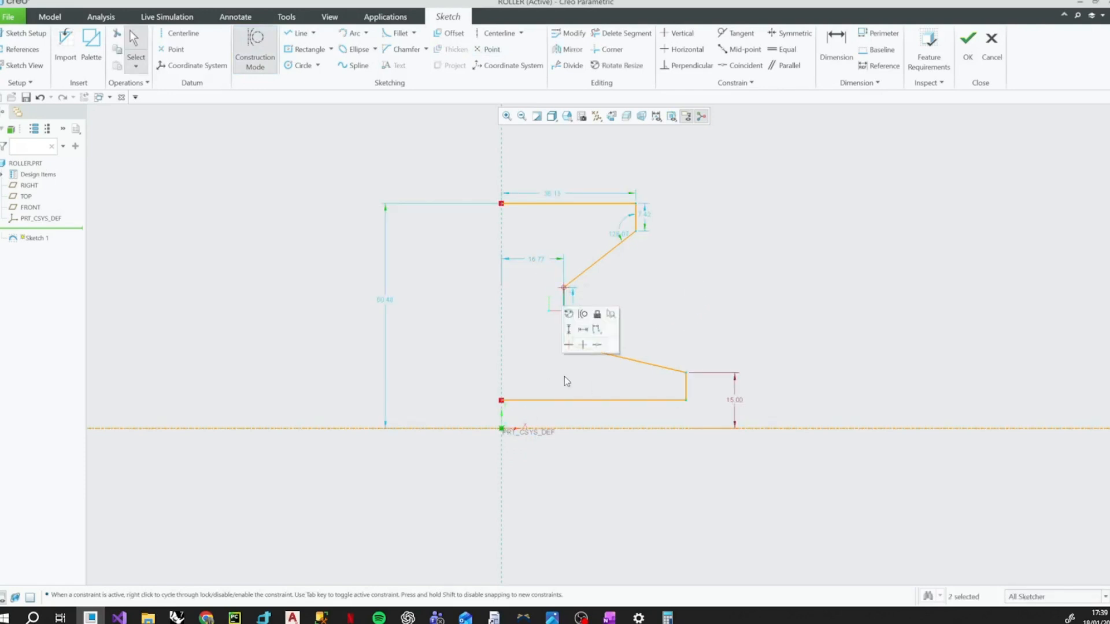
click(568, 329)
text(33)
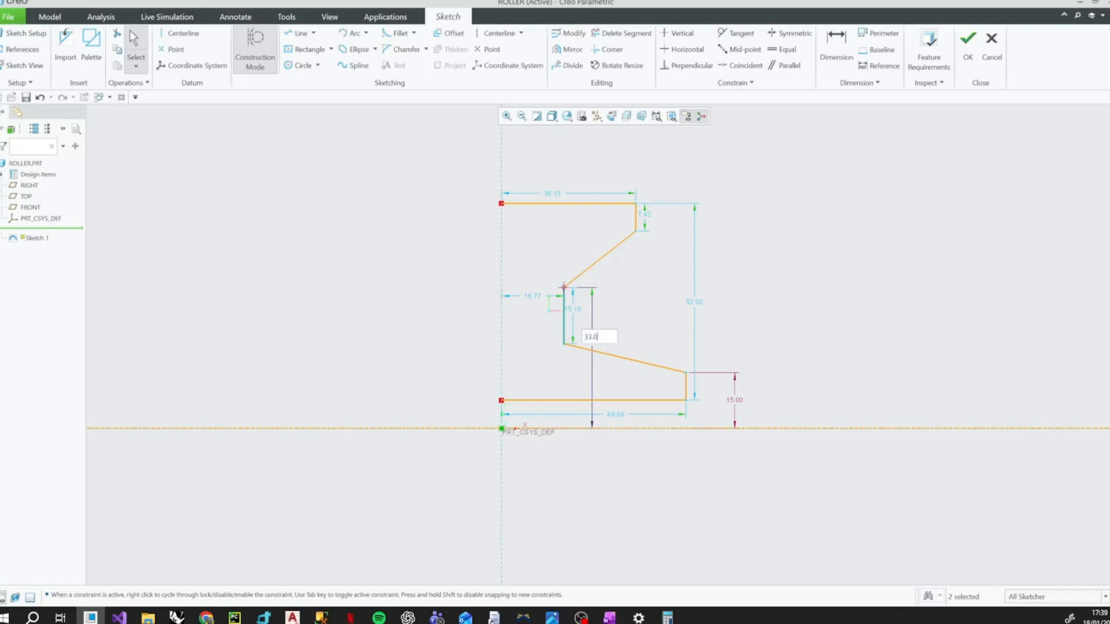
key(Return)
drag(591, 352, 786, 359)
- Check the outer diameter in the roller drawing and calculate its radius as 76/2 in Calculator
click(552, 616)
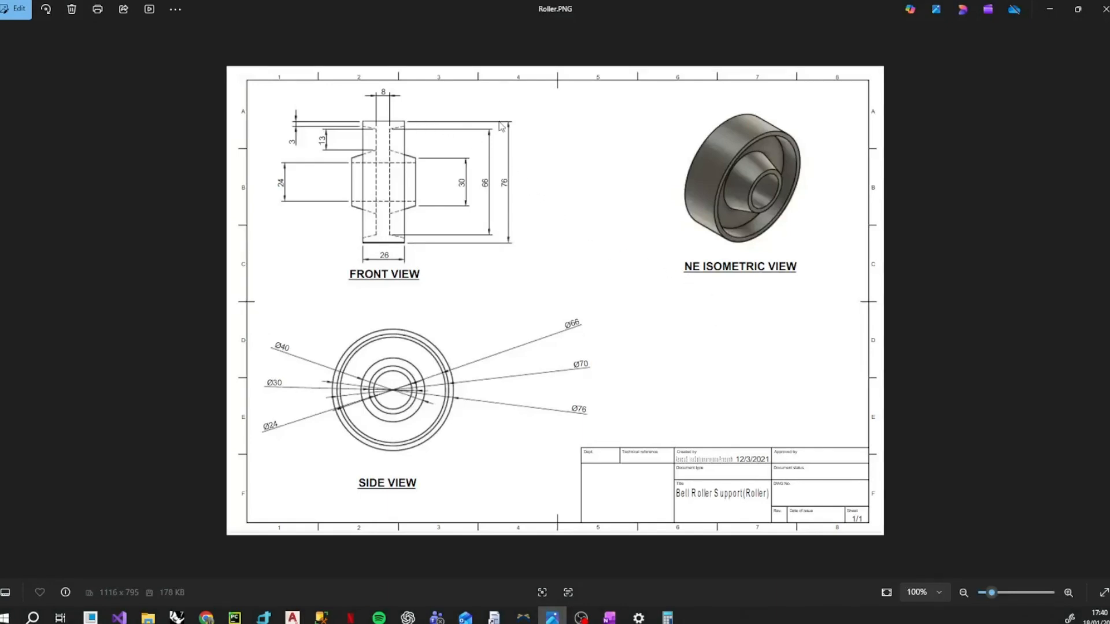
click(667, 616)
key(Escape)
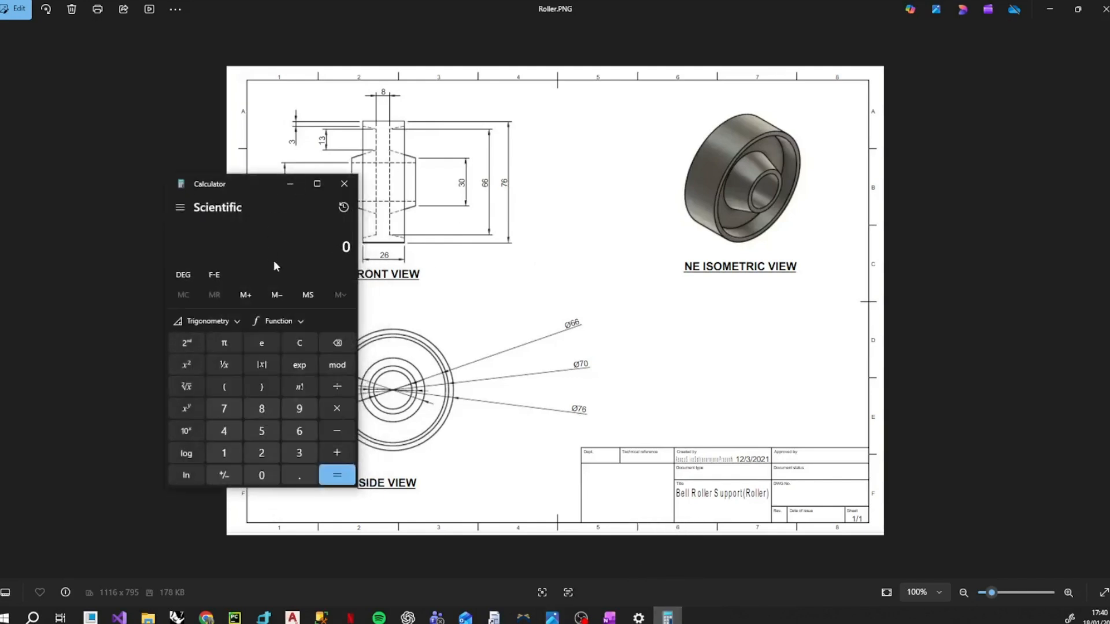
text(76/2)
key(Return)
click(89, 617)
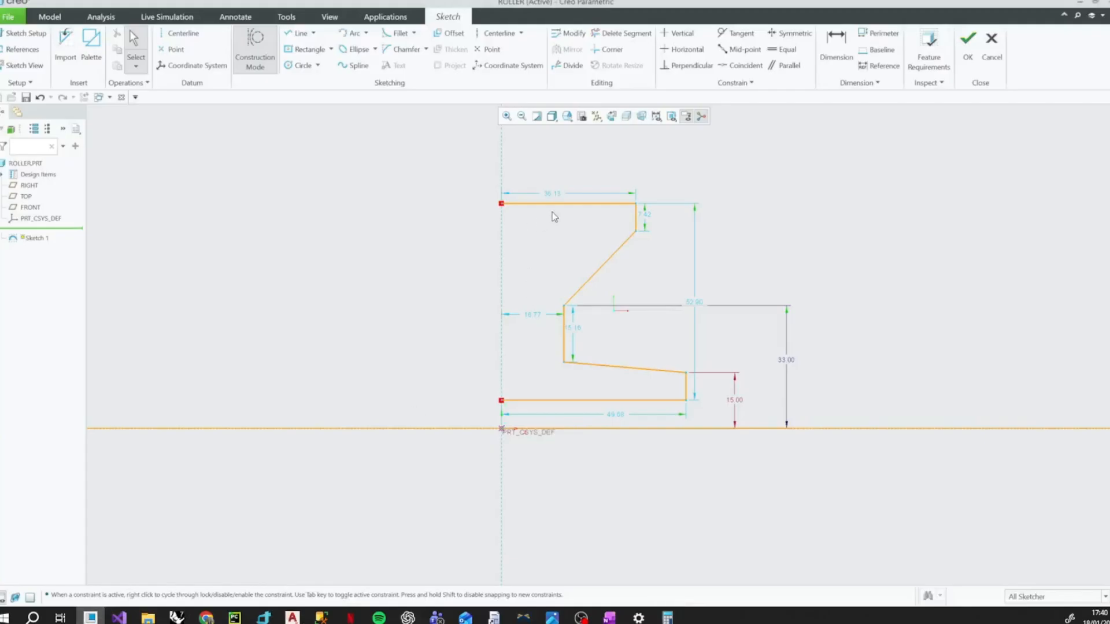
- Dimension the rim's outer corner 38 mm above the origin point and move the dimension outside the others
drag(696, 302, 848, 296)
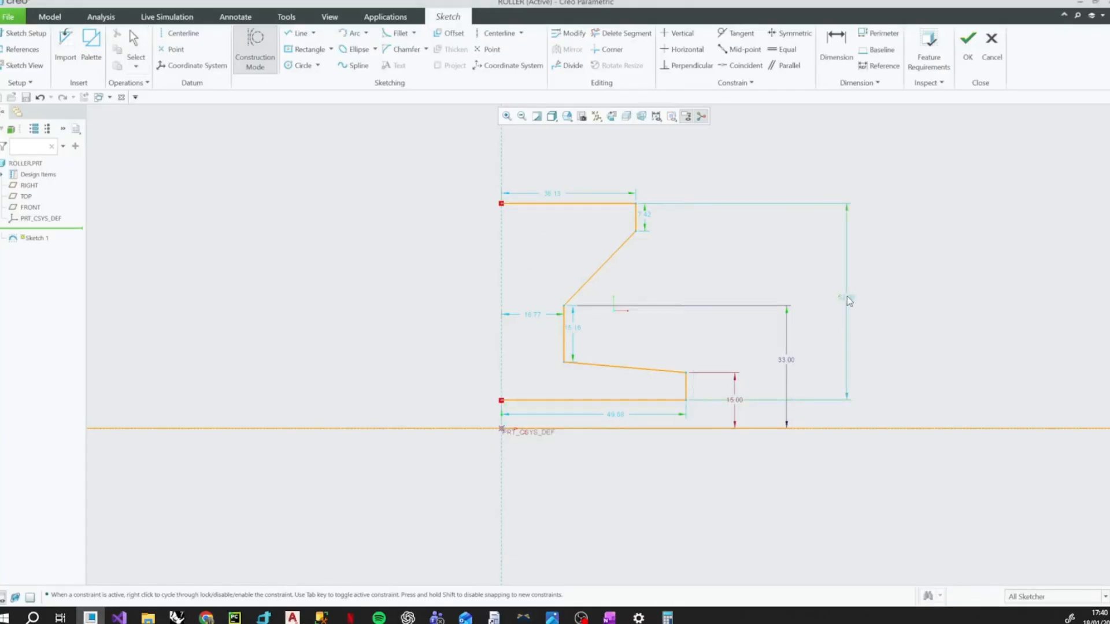
click(637, 210)
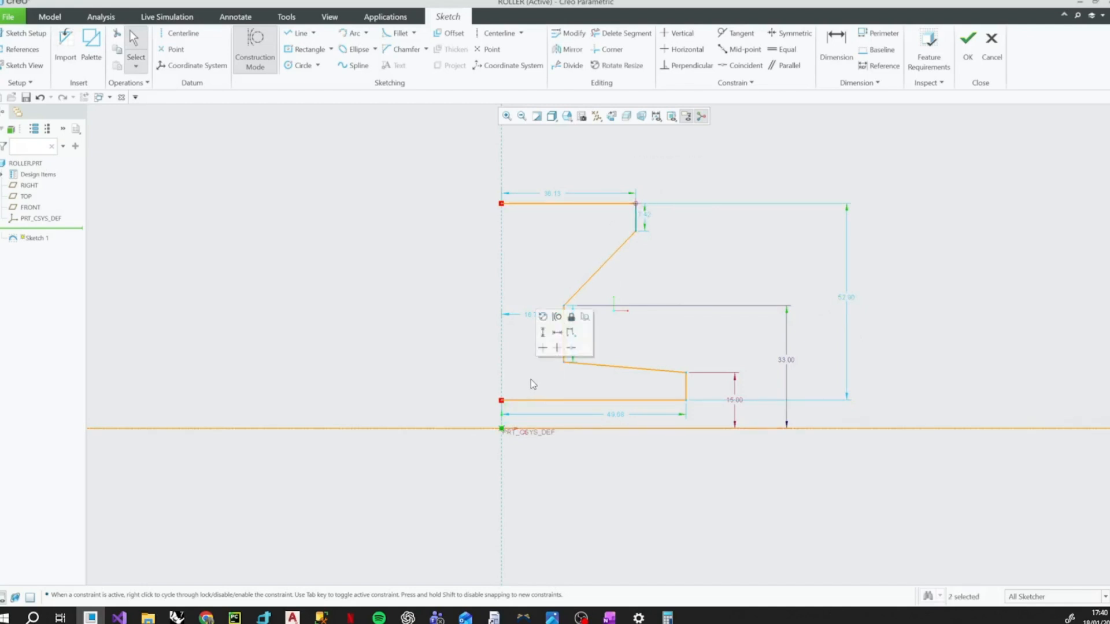
click(548, 329)
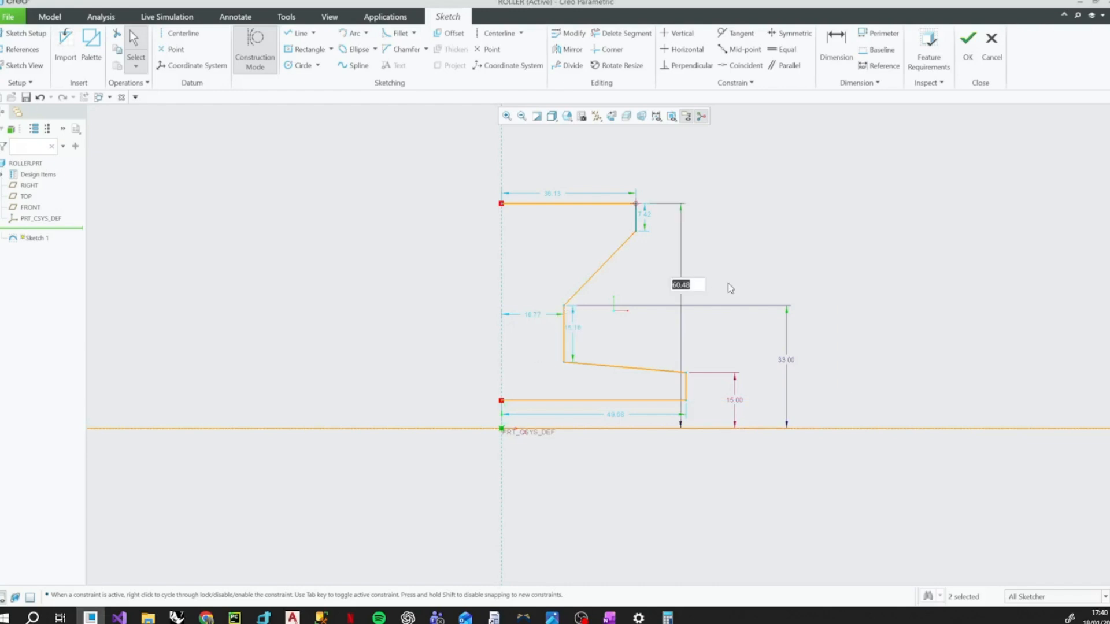
click(667, 618)
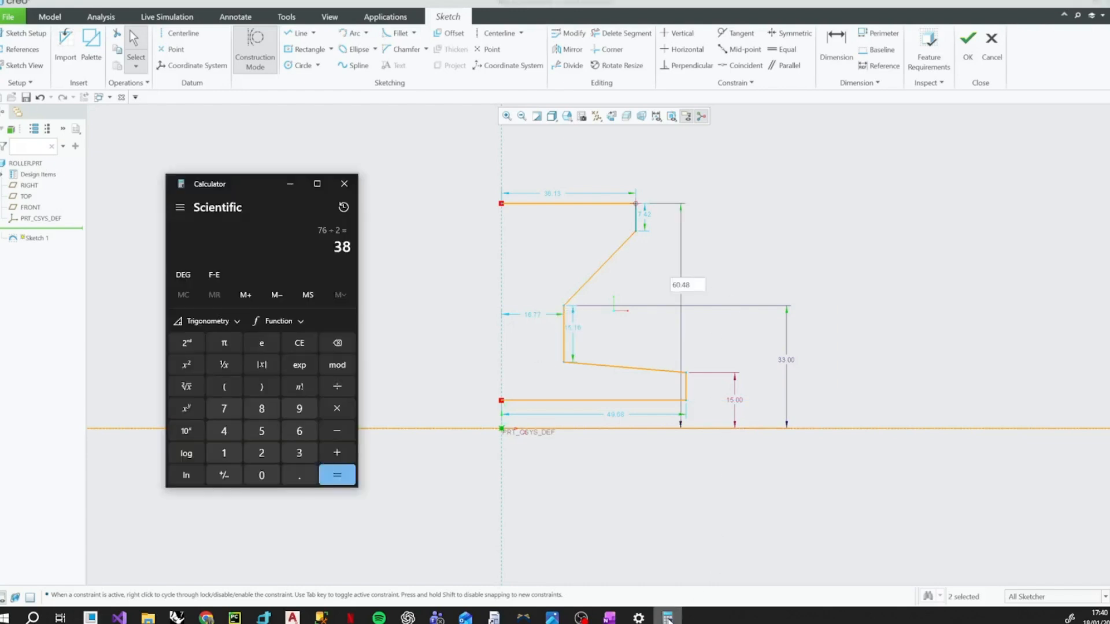
click(667, 618)
double_click(683, 290)
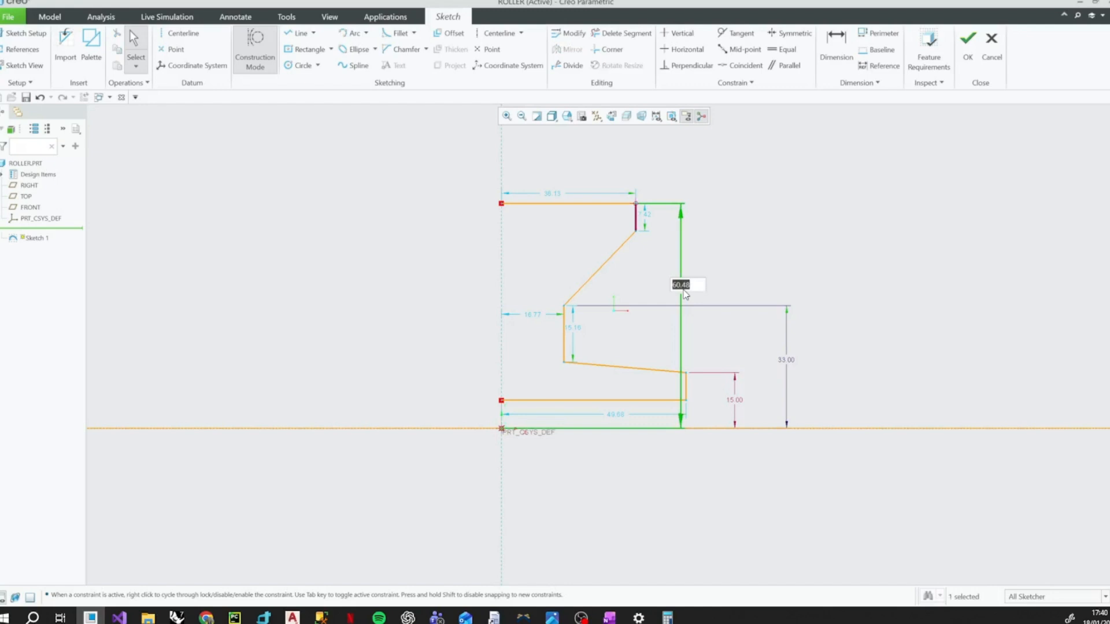
text(38)
key(Return)
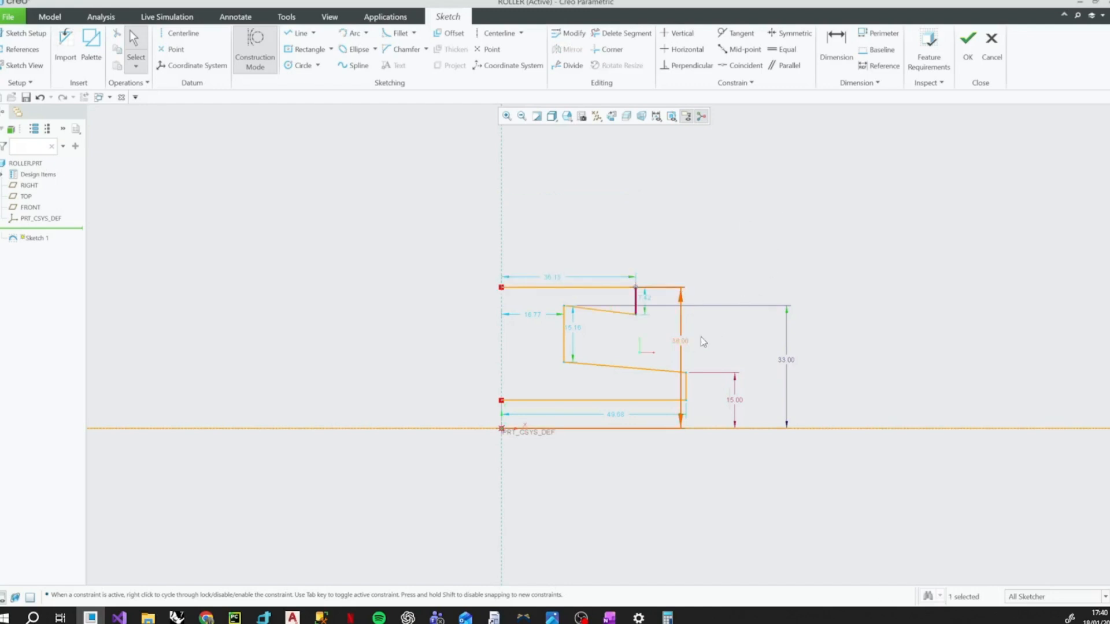
drag(700, 336, 843, 341)
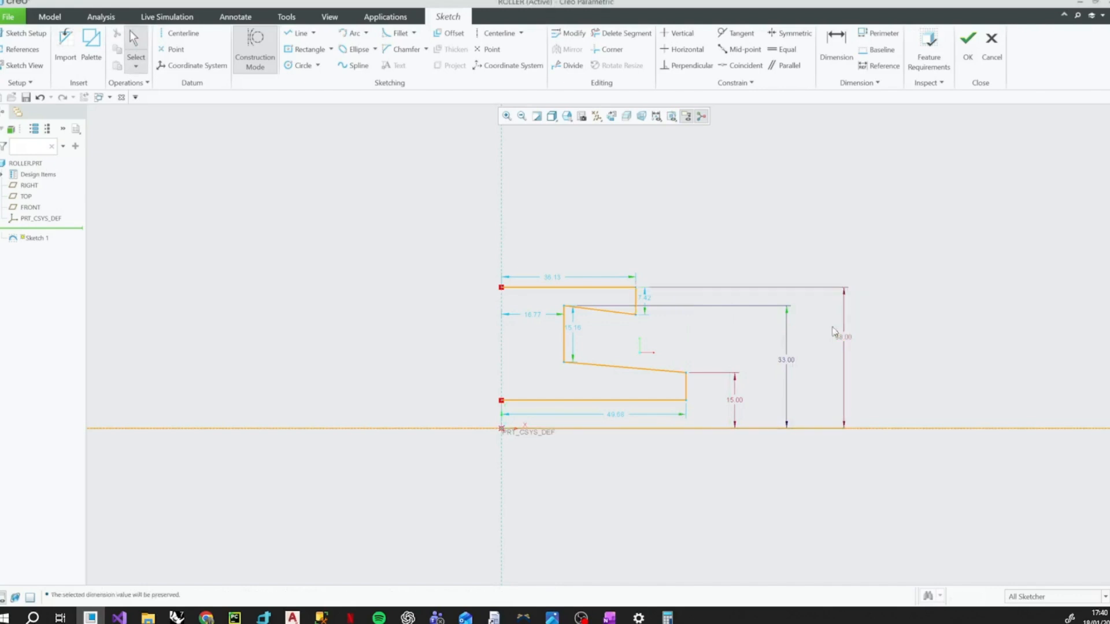
- Lock the 33 mm height dimension and shift the web's vertical line slightly away from the vertical centerline
double_click(785, 360)
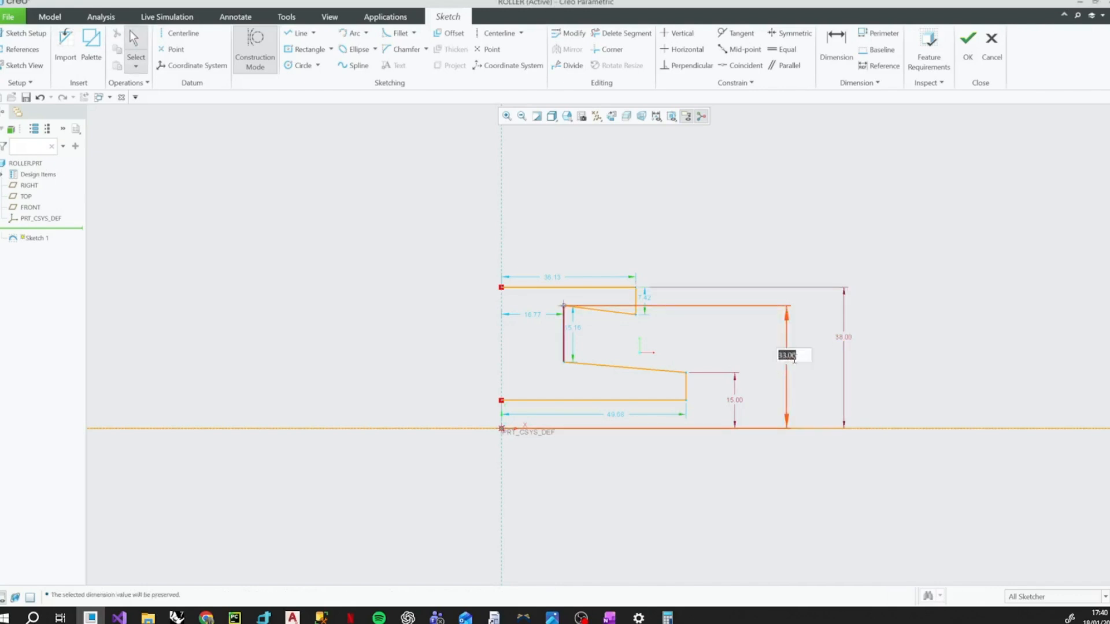
key(Return)
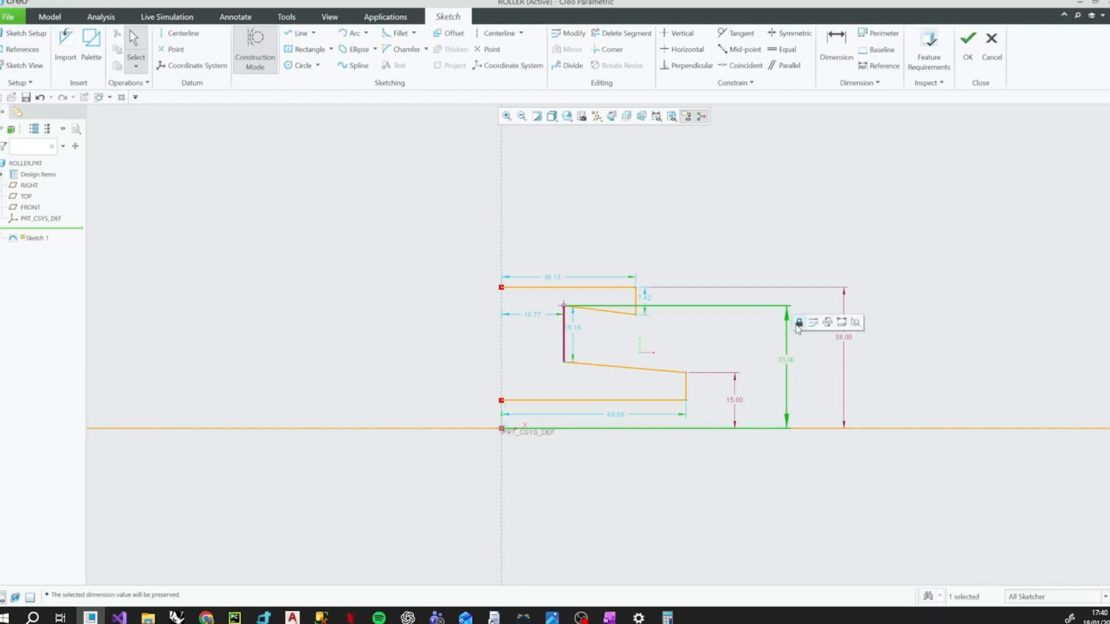
click(669, 343)
drag(563, 306, 568, 317)
click(564, 313)
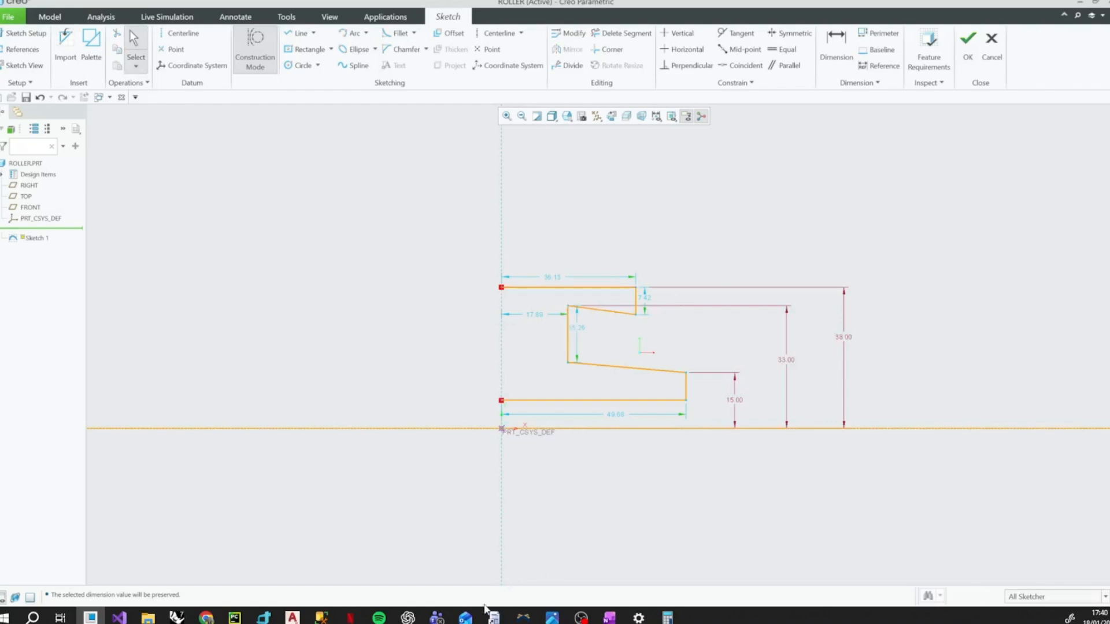
- Check the web thickness in the drawing, set the web line's distance from the vertical centerline to 4 mm and move that dimension outside the profile
click(552, 617)
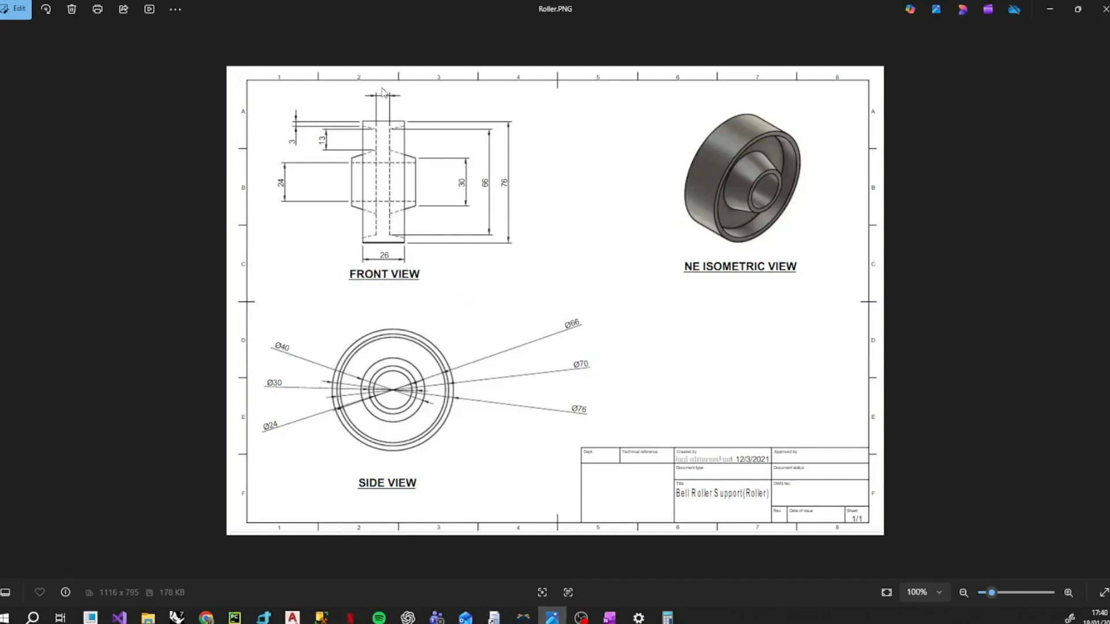
key(alt+Tab)
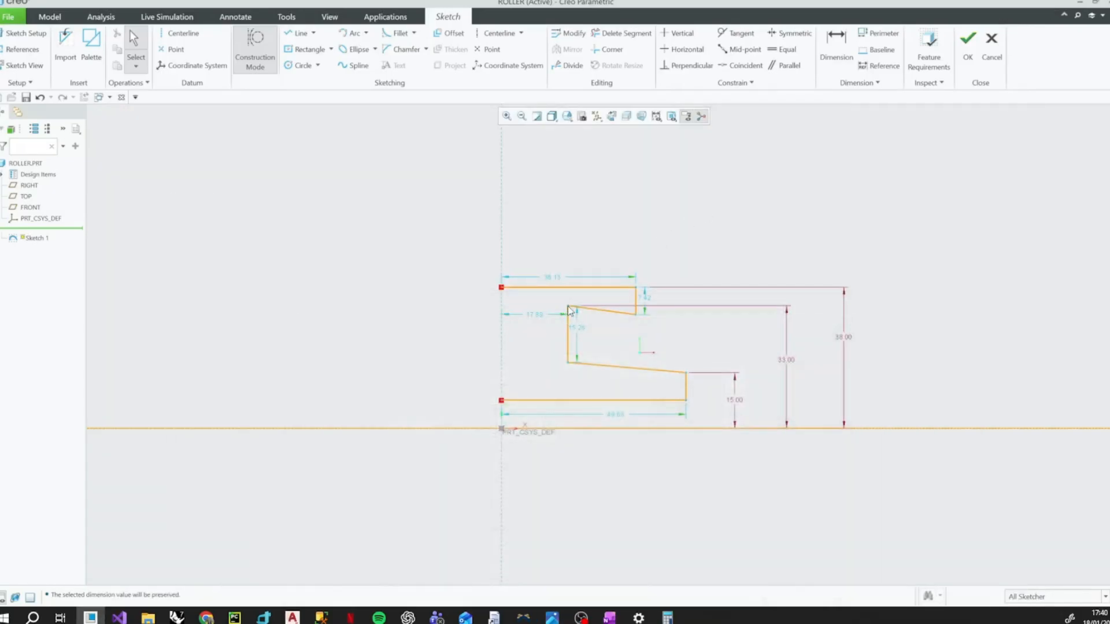
double_click(534, 314)
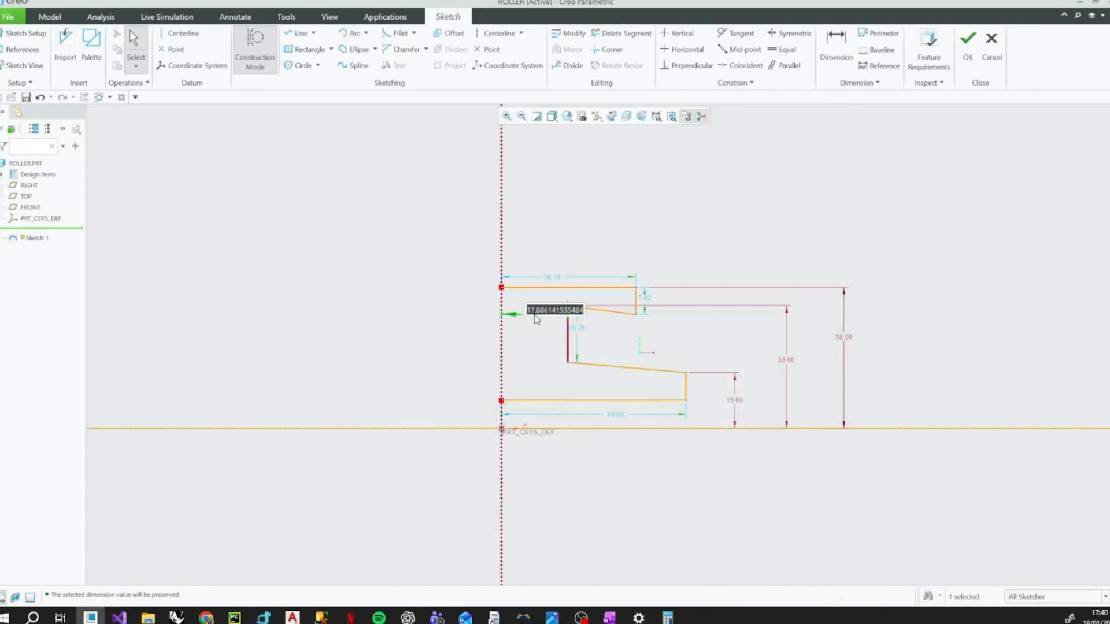
text(4)
key(Return)
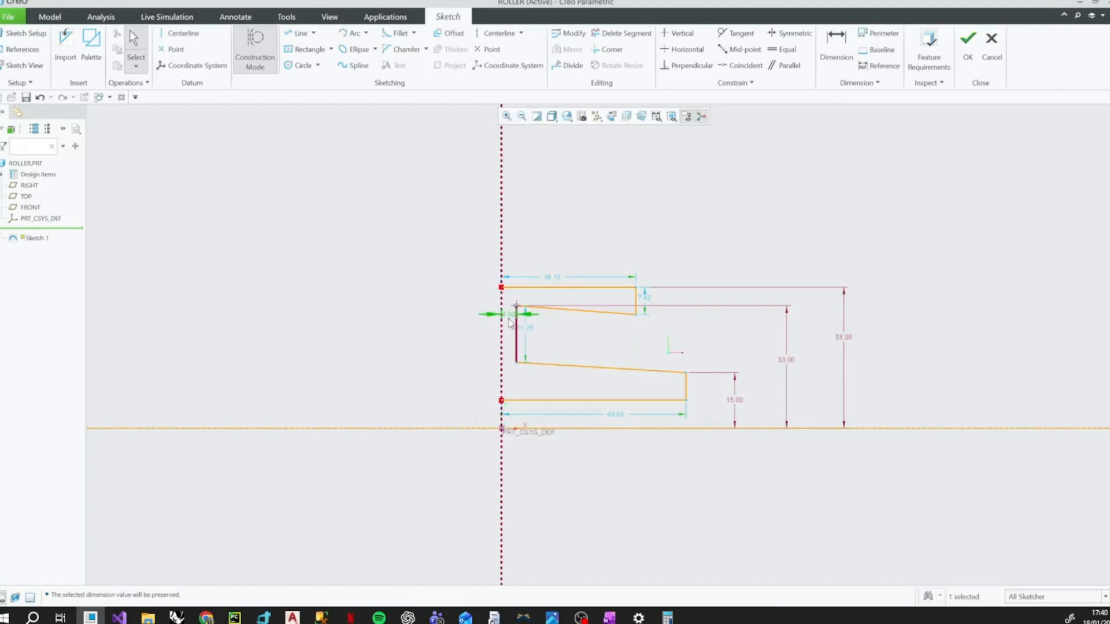
drag(505, 316, 417, 323)
click(519, 227)
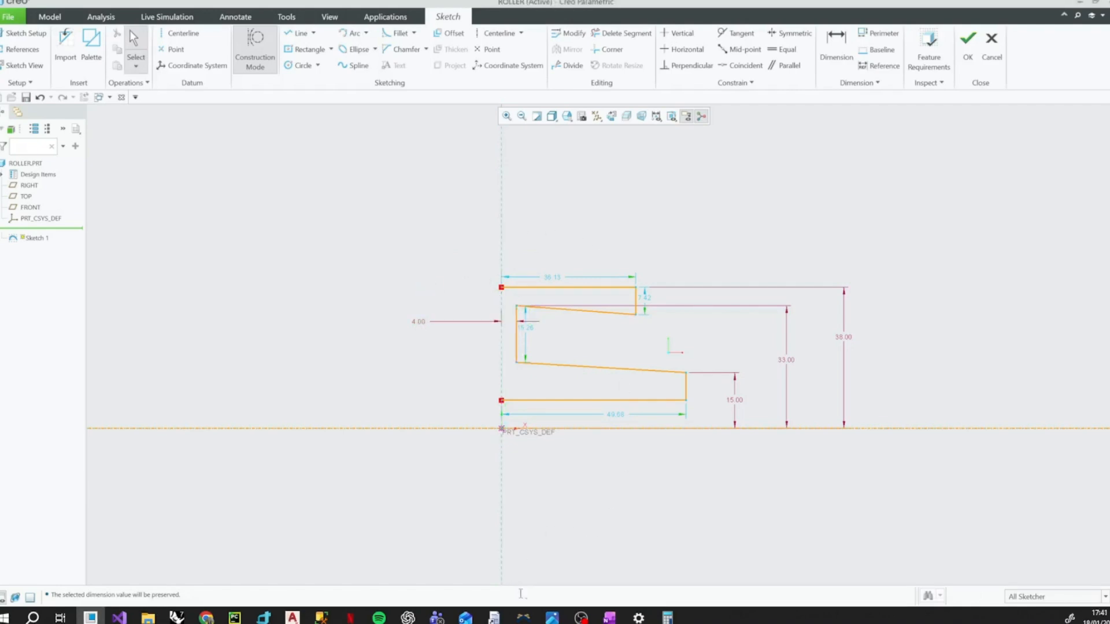
- Check the rim thickness in the drawing and set the length of the rim's short outer edge to 3 mm
click(552, 617)
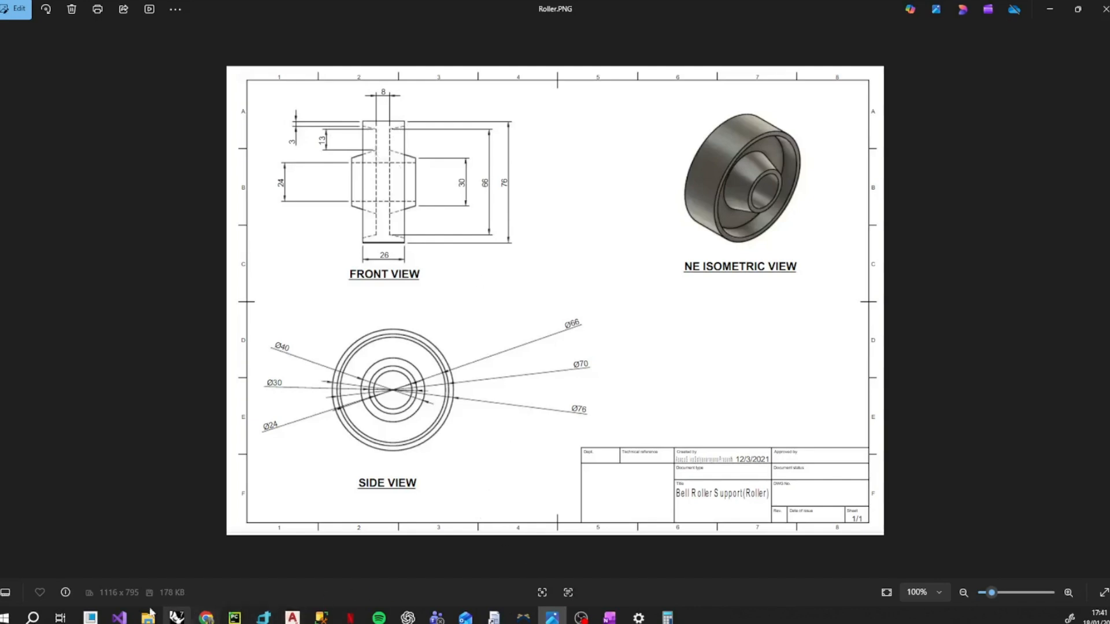
key(alt+Tab)
click(638, 302)
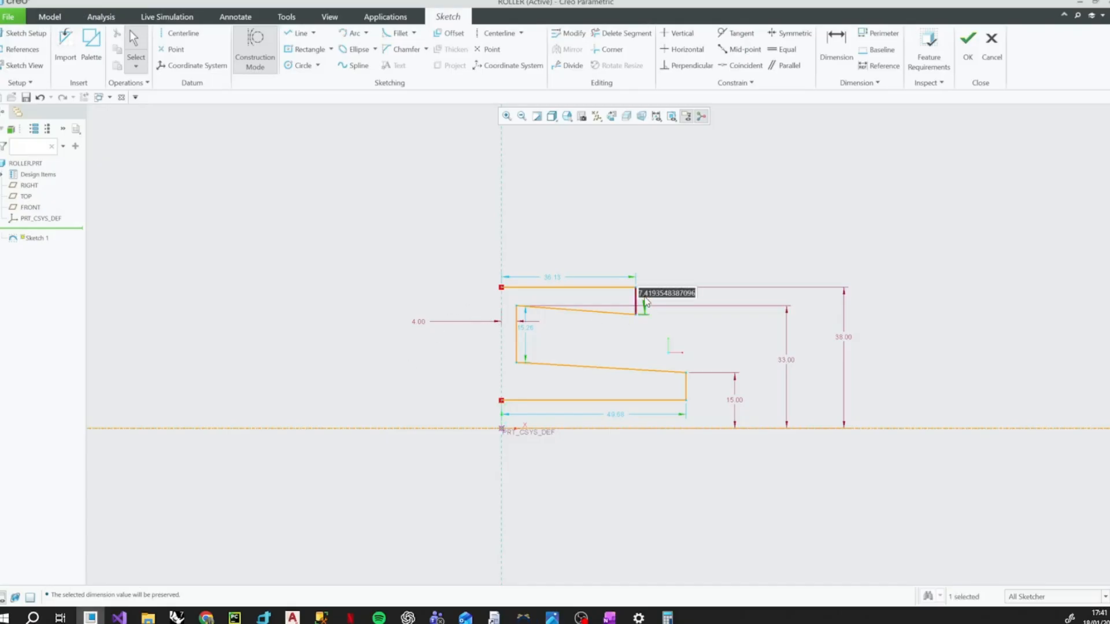
drag(645, 302, 647, 301)
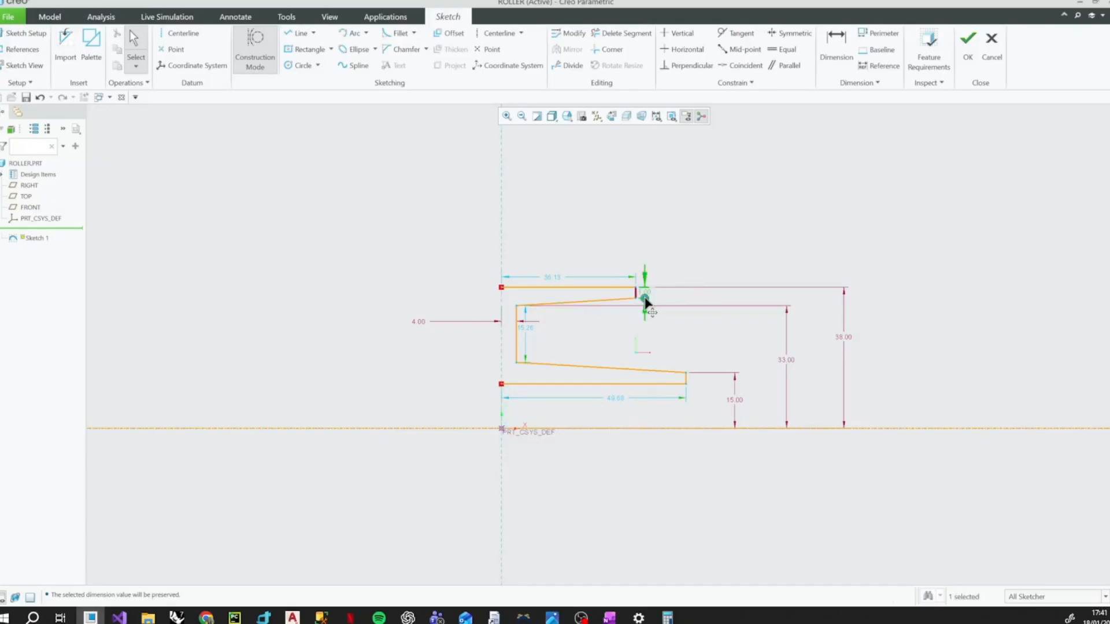
- Set the web's vertical line length to 13 mm, move its dimension further out, and lock the 3 mm rim edge dimension
double_click(531, 330)
text(13)
key(Return)
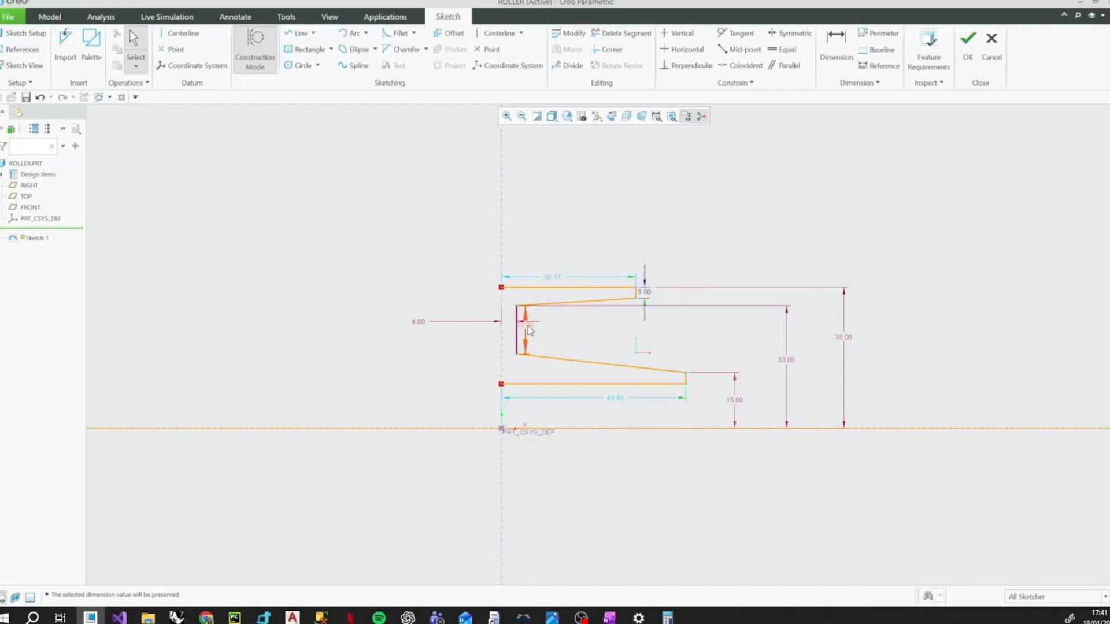
drag(528, 325, 570, 322)
click(644, 294)
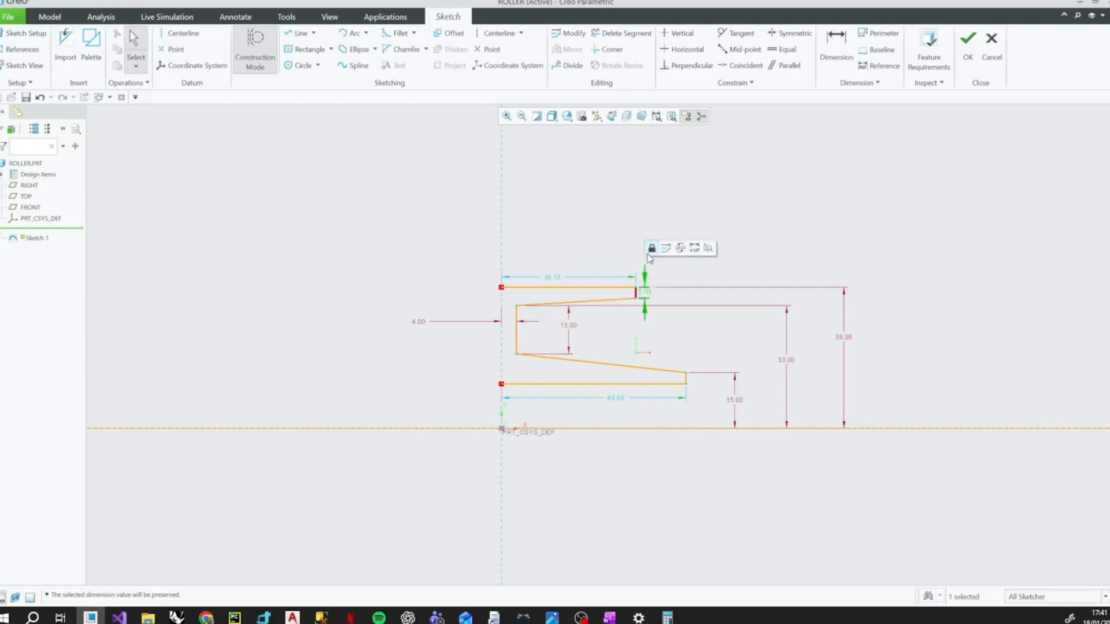
click(649, 251)
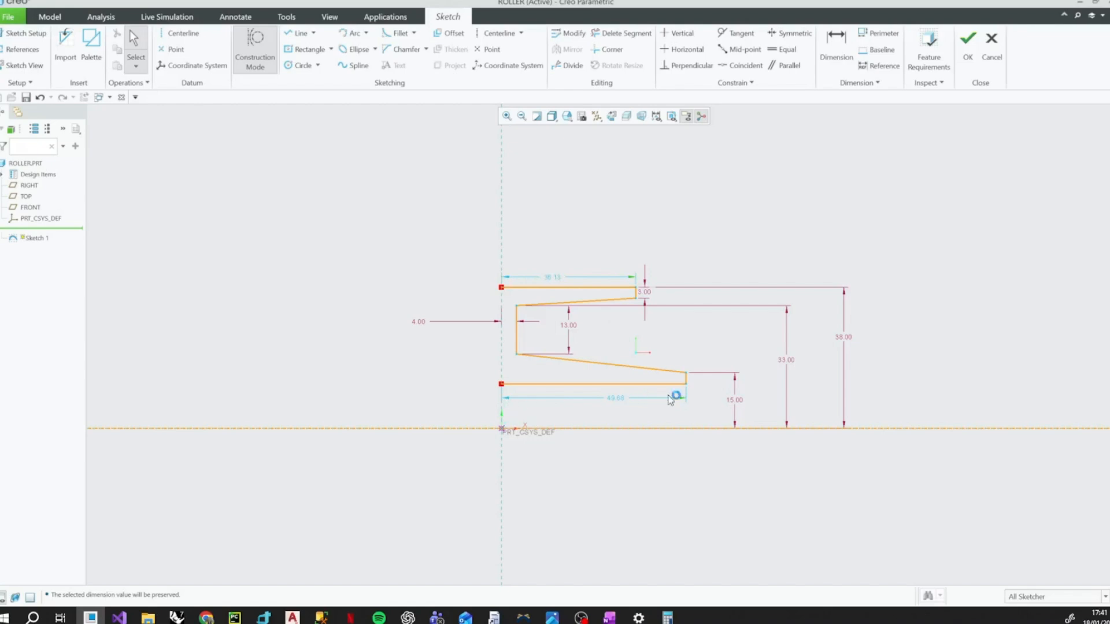
- Check the bore diameter in the drawing and try to dimension the vertical distance between the profile's lower-line endpoint and the origin
click(552, 616)
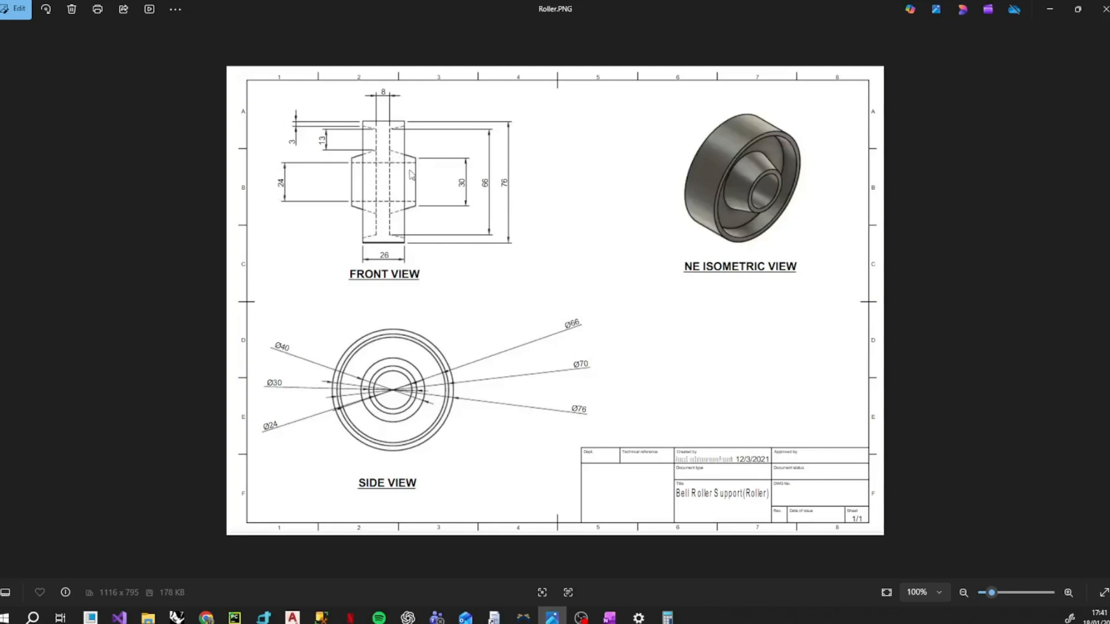
click(89, 617)
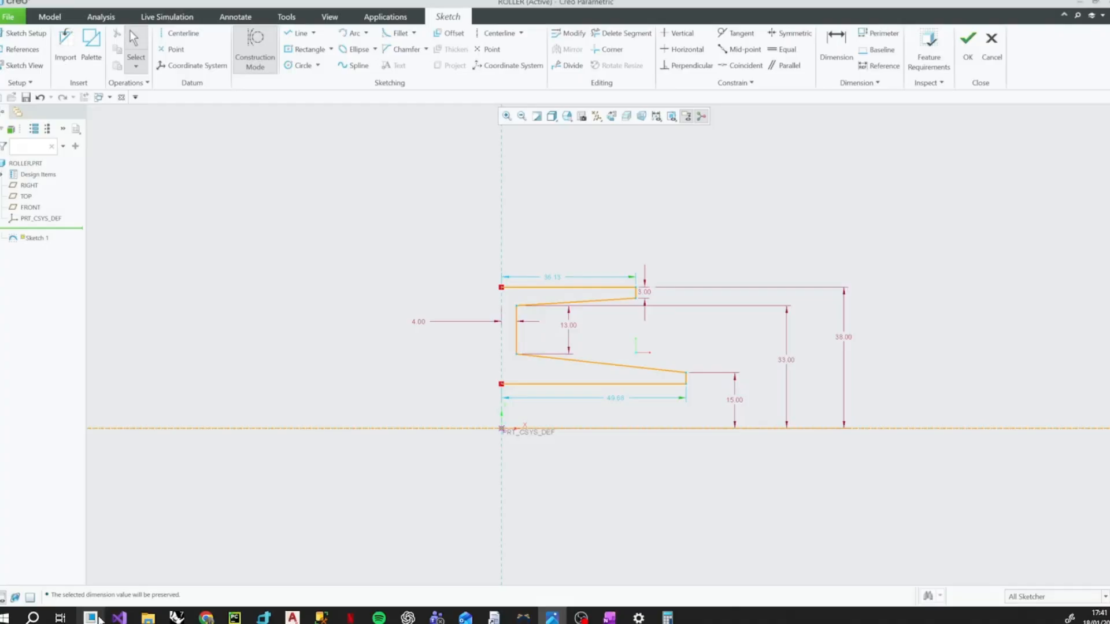
click(503, 385)
ctrl+click(501, 429)
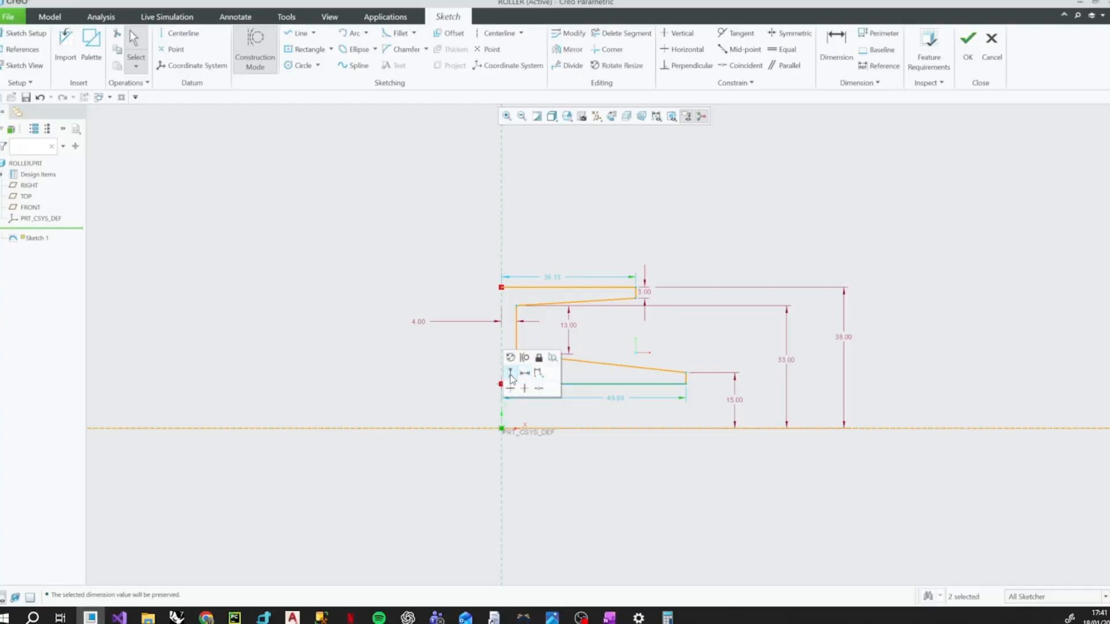
click(510, 375)
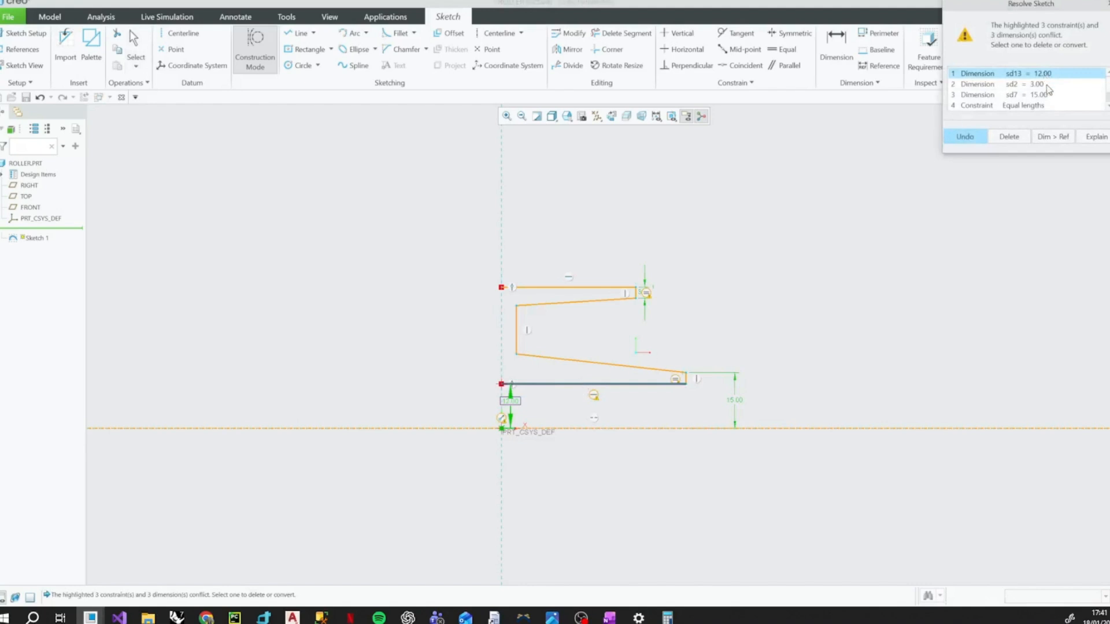
- Review the conflicting dimensions and constraints of the sketch and delete the new 12 mm bore radius dimension
click(1044, 106)
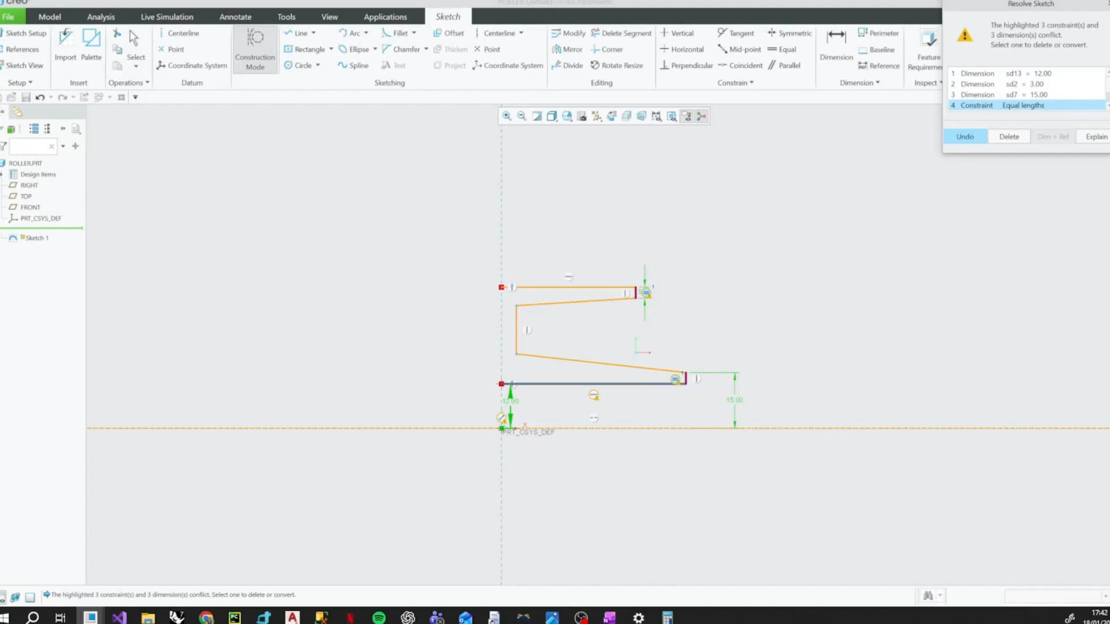
click(1107, 105)
click(1046, 105)
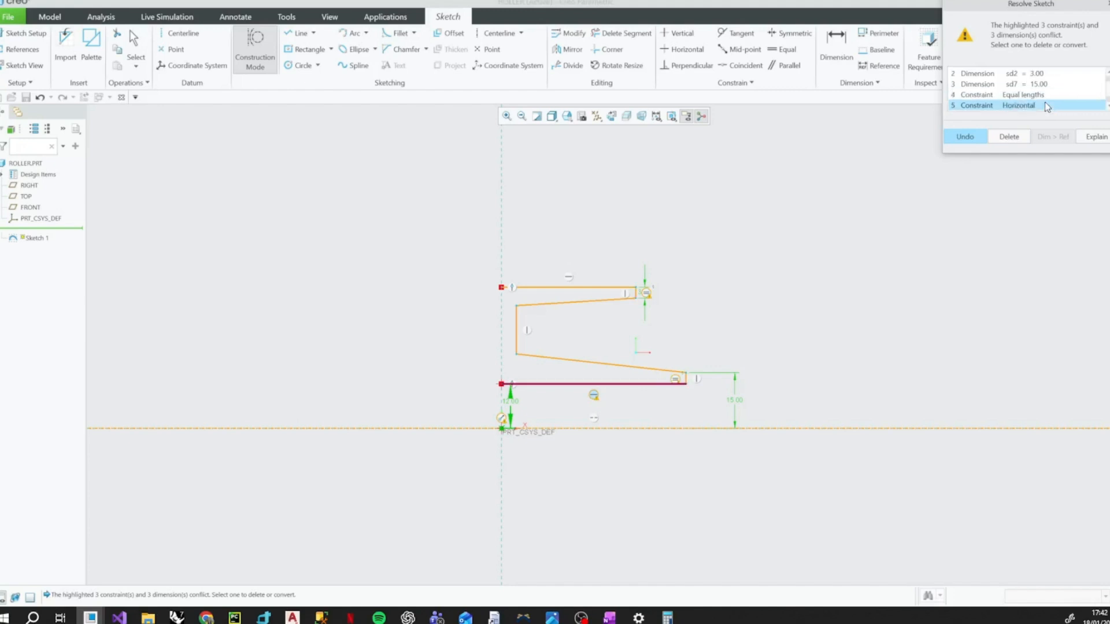
click(1048, 74)
click(1107, 74)
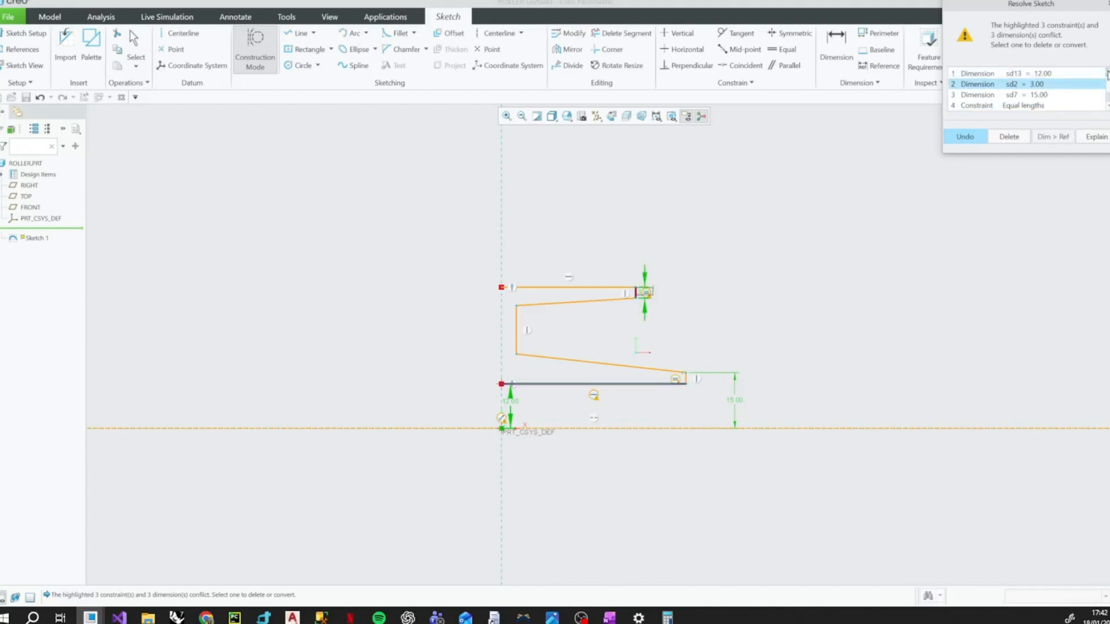
click(1076, 73)
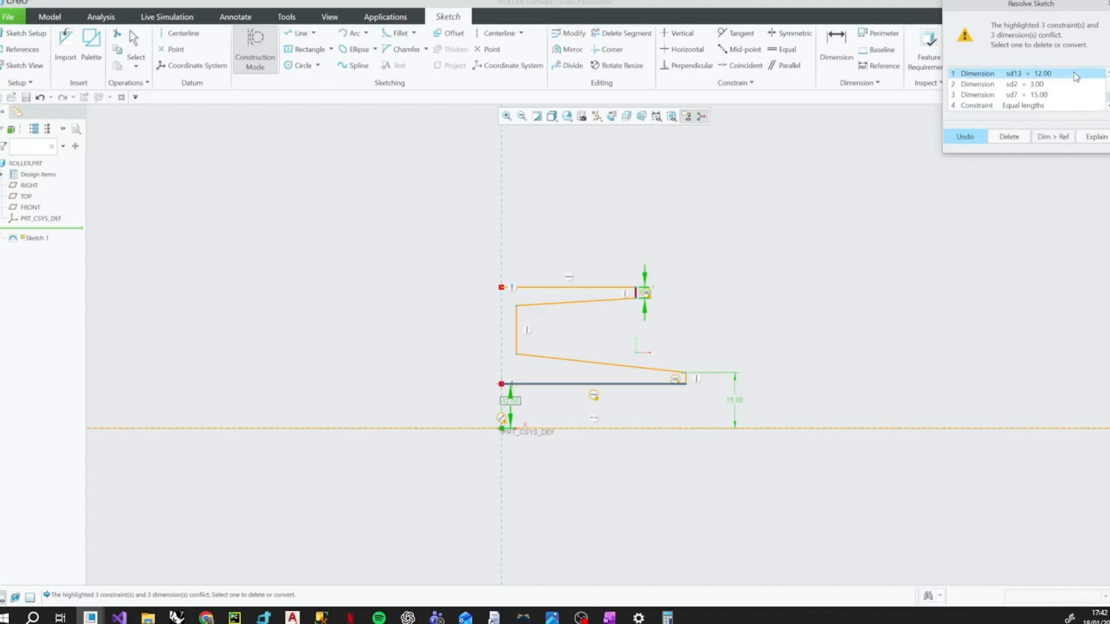
click(1053, 95)
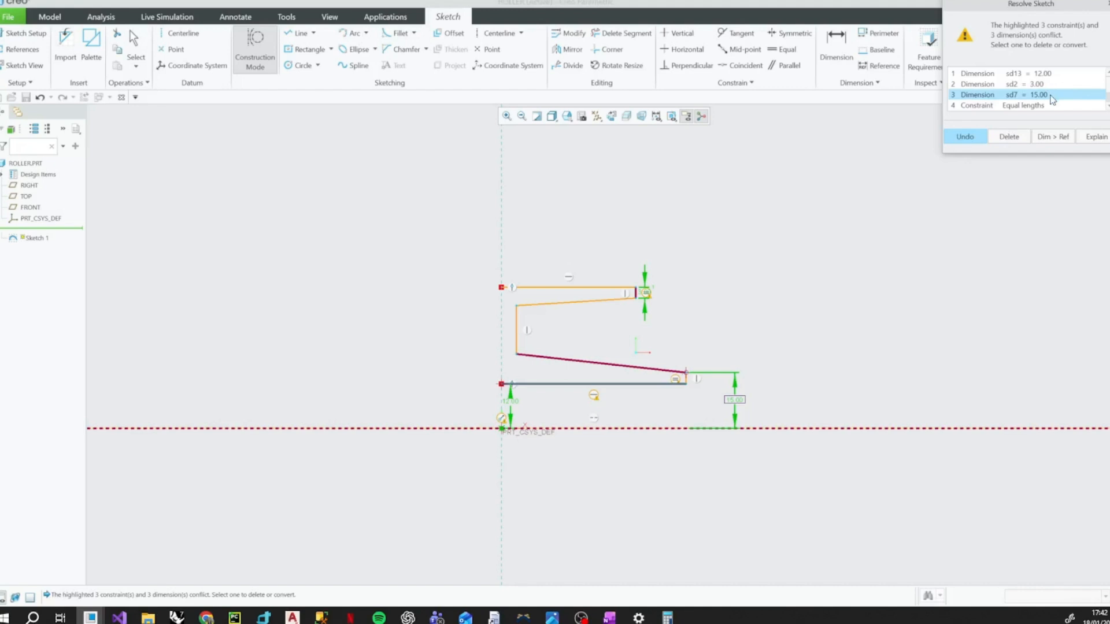
click(1048, 74)
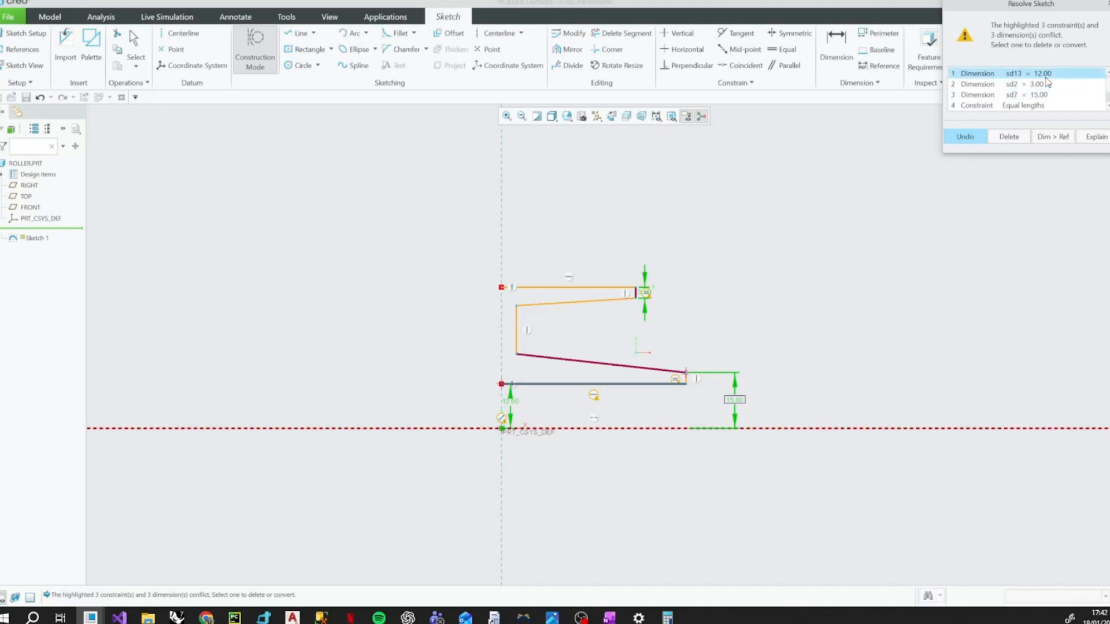
click(1009, 137)
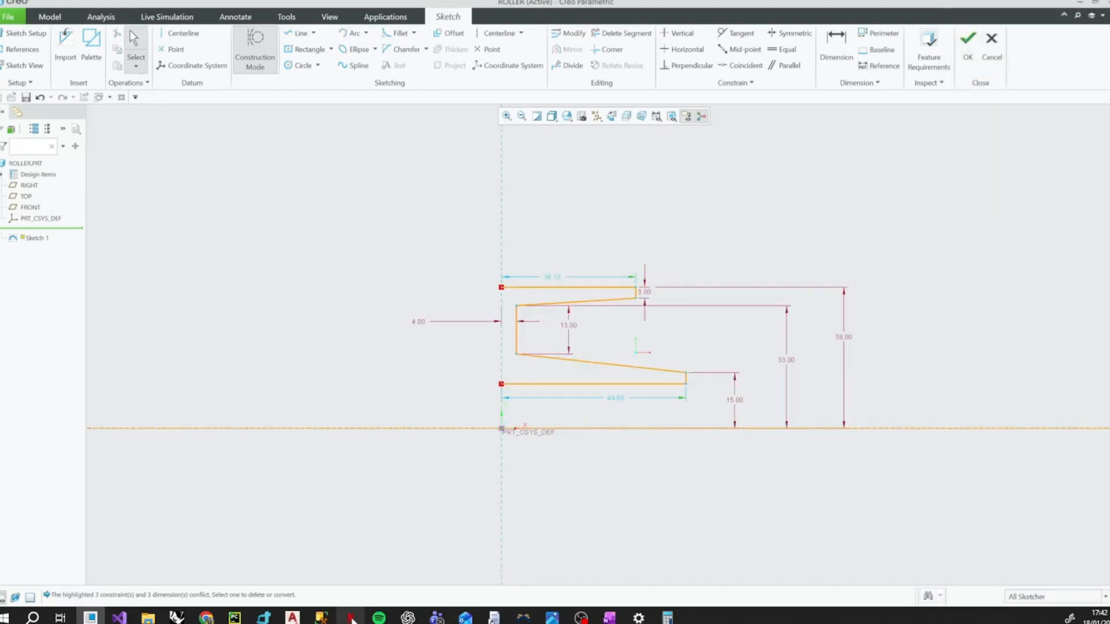
- Check the hub in the drawing, set the half-profile's lower horizontal line to 20 mm and lock that dimension
click(551, 617)
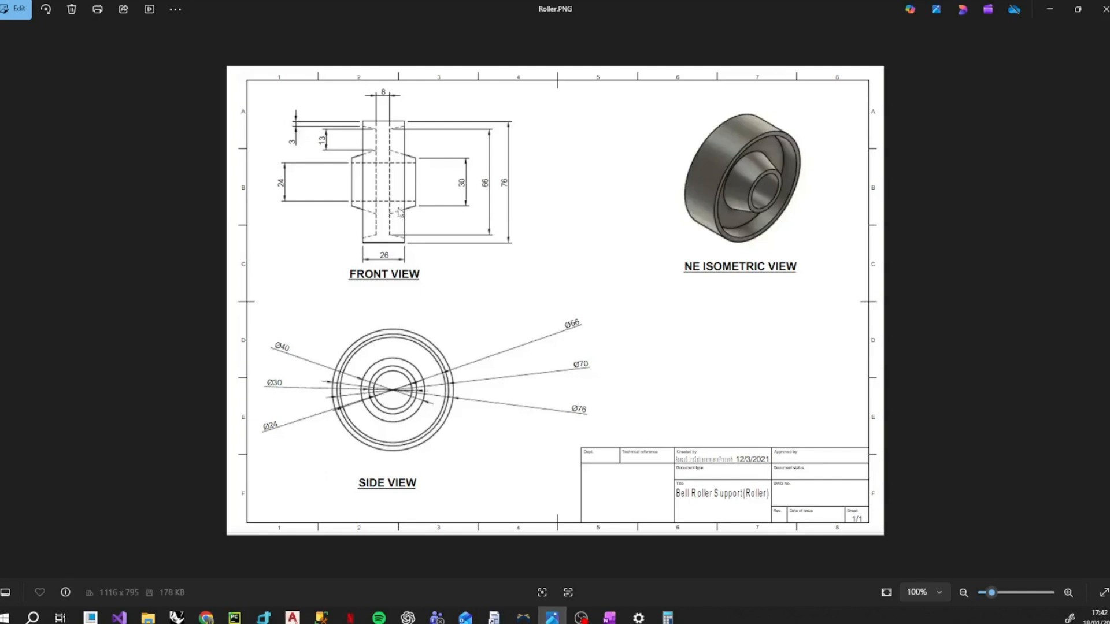
click(90, 617)
double_click(616, 398)
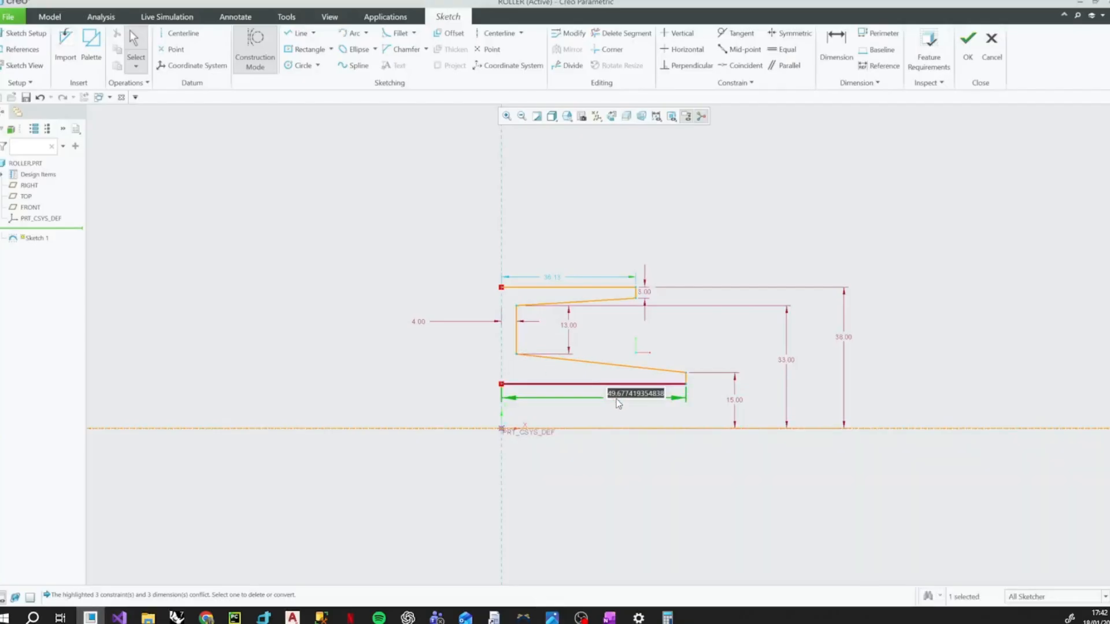
text(20.)
key(Return)
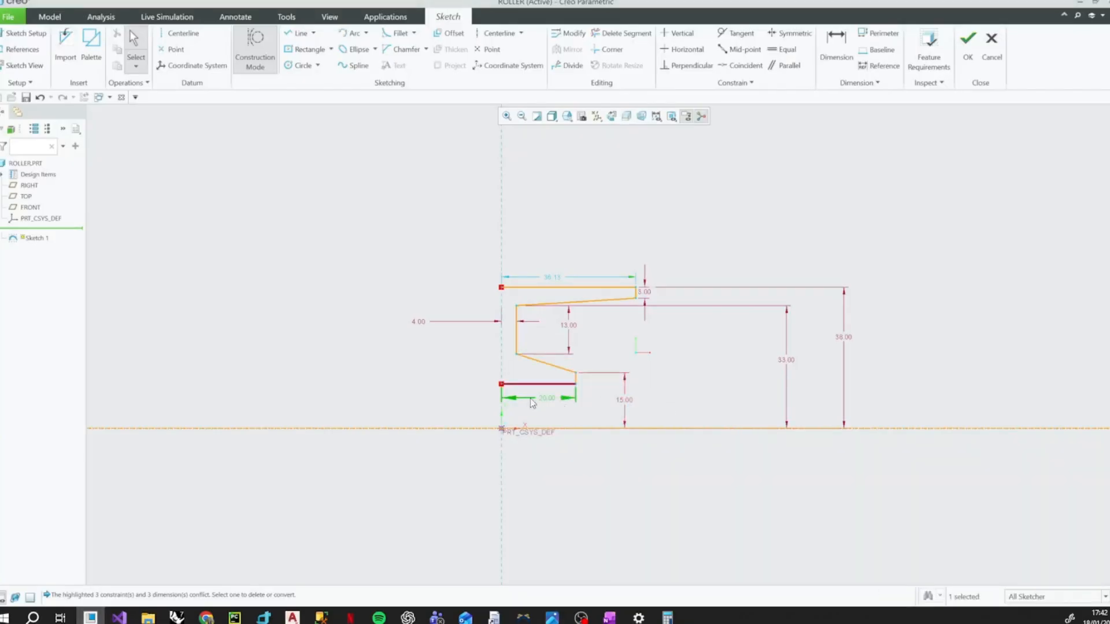
click(540, 397)
click(548, 364)
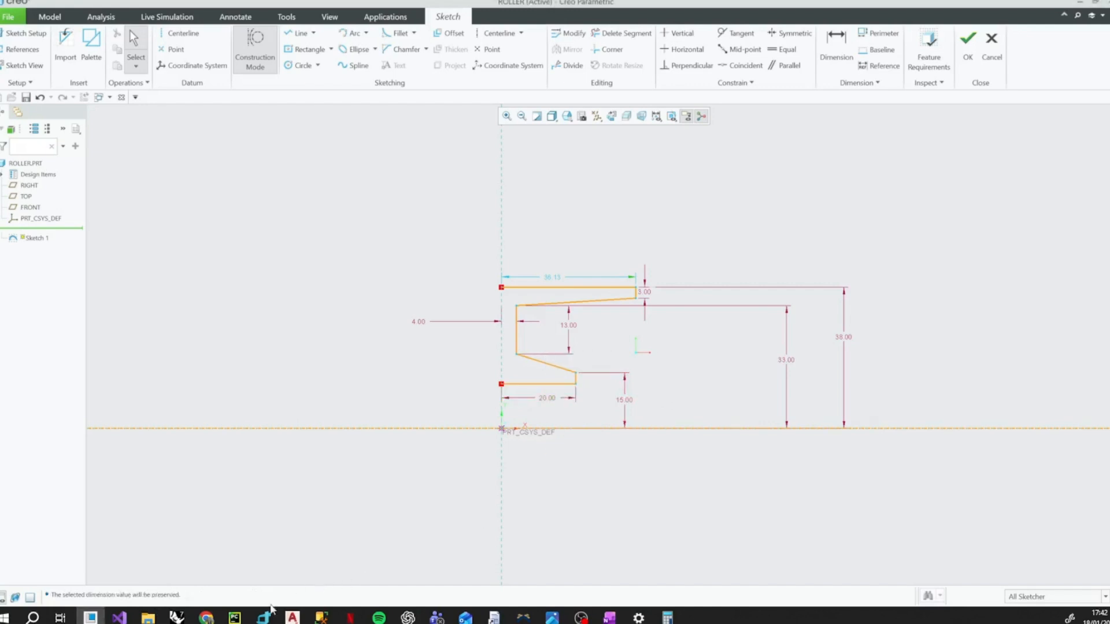
- Check the rim in the drawing and set the half-profile's upper horizontal line length to 15 mm
click(552, 618)
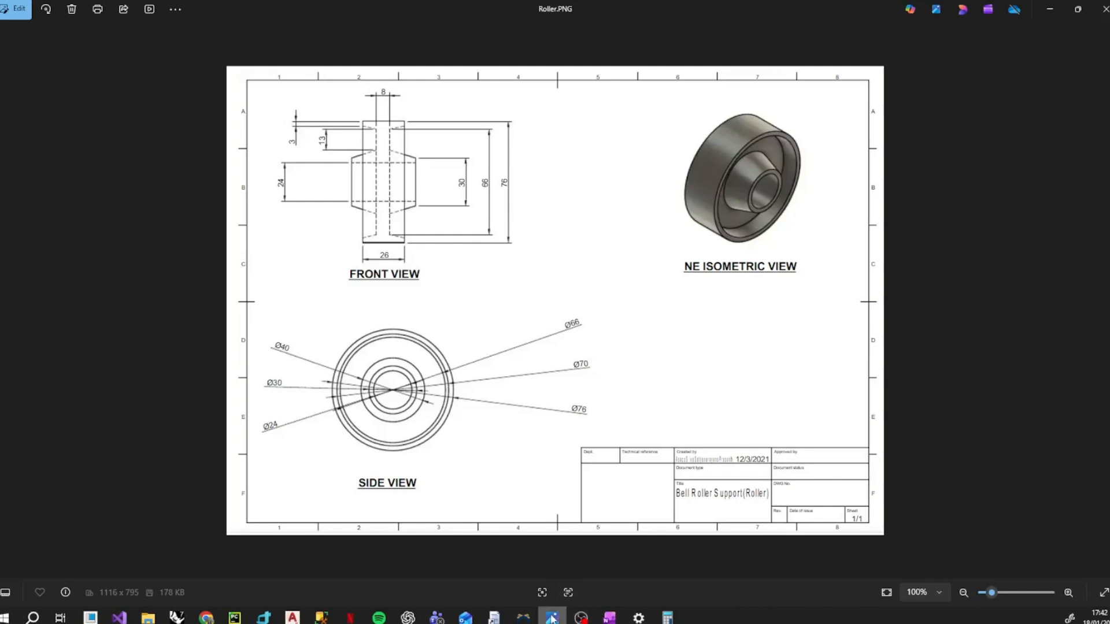
click(96, 620)
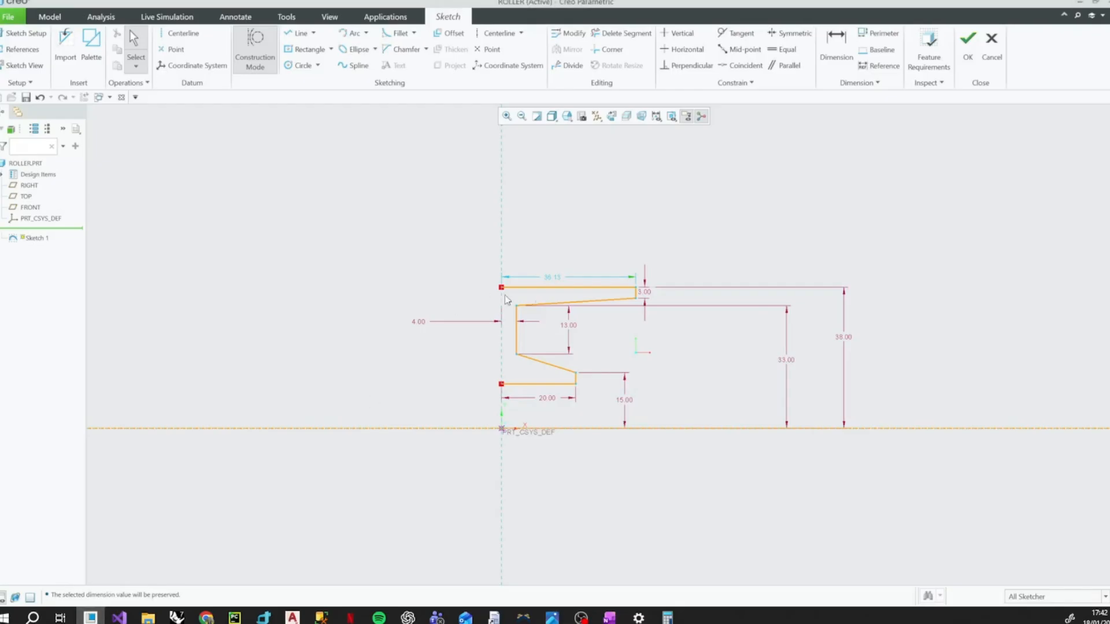
double_click(551, 277)
double_click(551, 277)
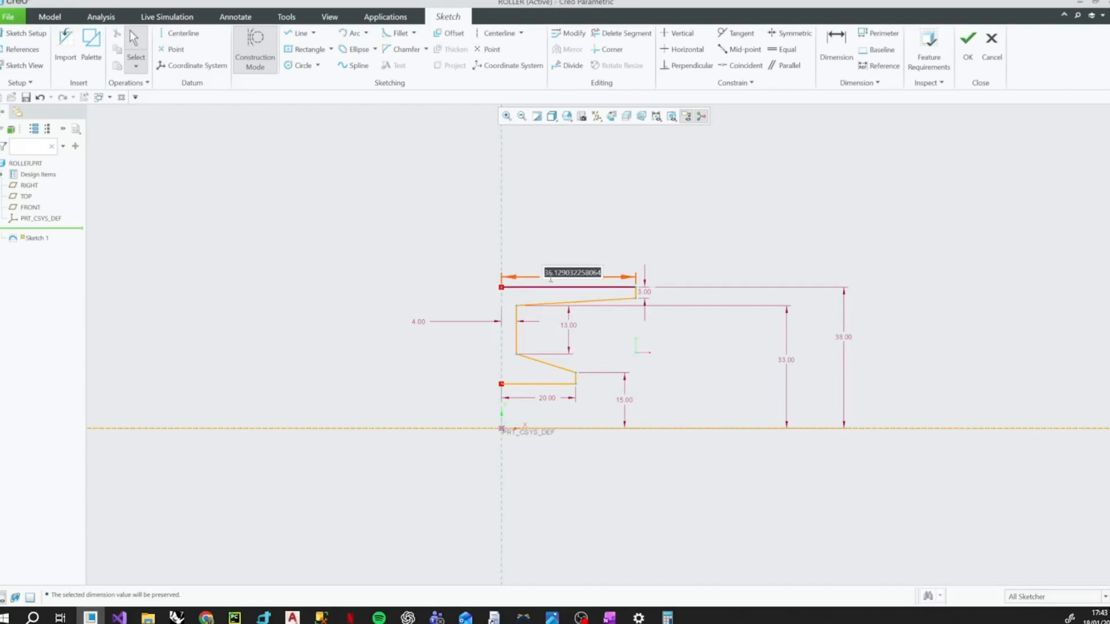
text(15)
key(Return)
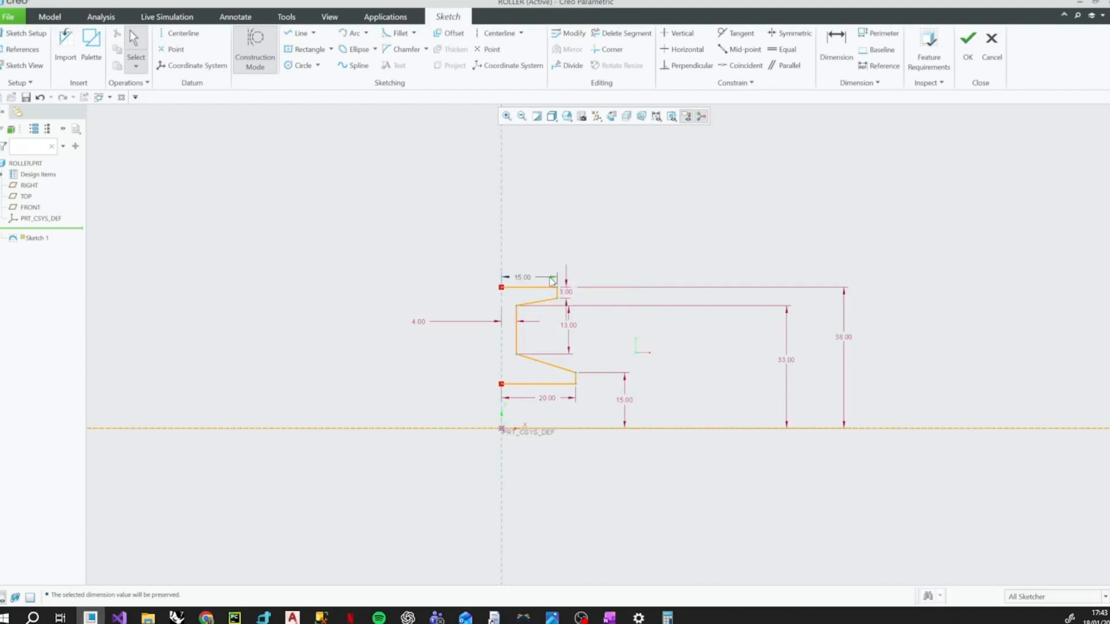
- Lock the 15 mm rim dimension, move it further above the profile and test whether the rim corner still moves
click(524, 277)
click(530, 241)
drag(525, 278, 526, 255)
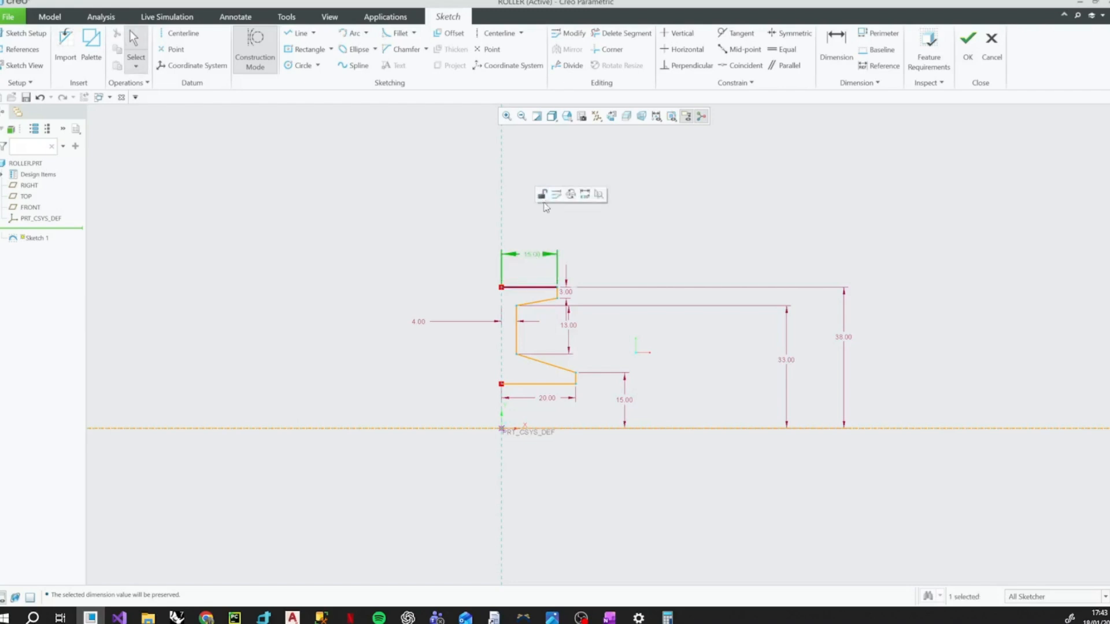
click(546, 207)
drag(558, 291, 591, 289)
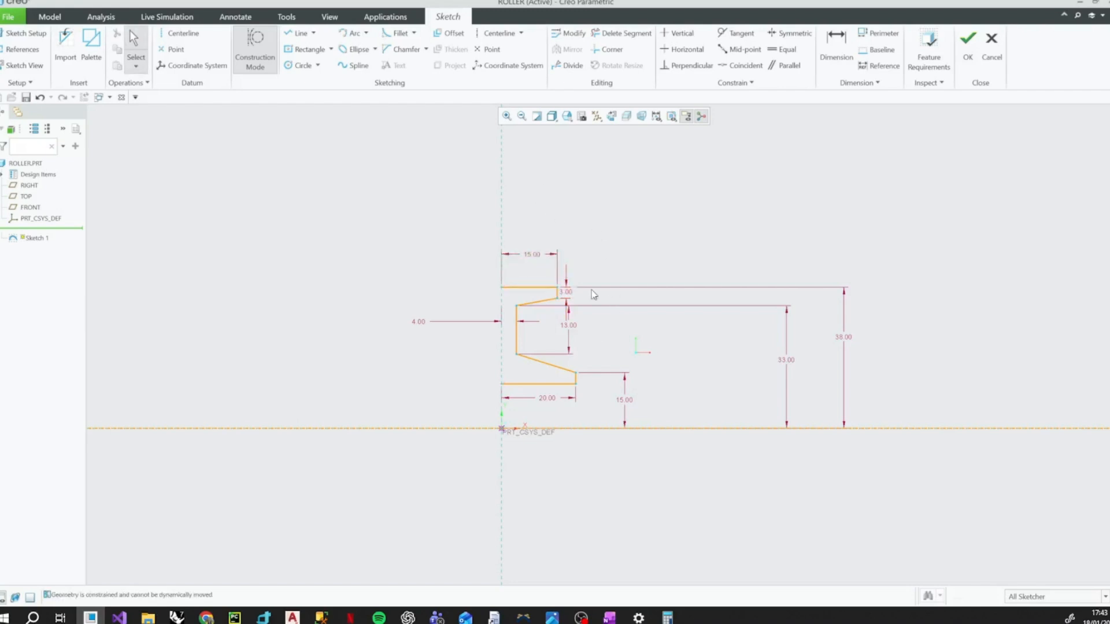
- Mirror all lines of the half-profile about the vertical centerline and finish the sketch
mouse_move(679, 207)
mouse_down()
mouse_move(588, 296)
mouse_move(521, 400)
mouse_up()
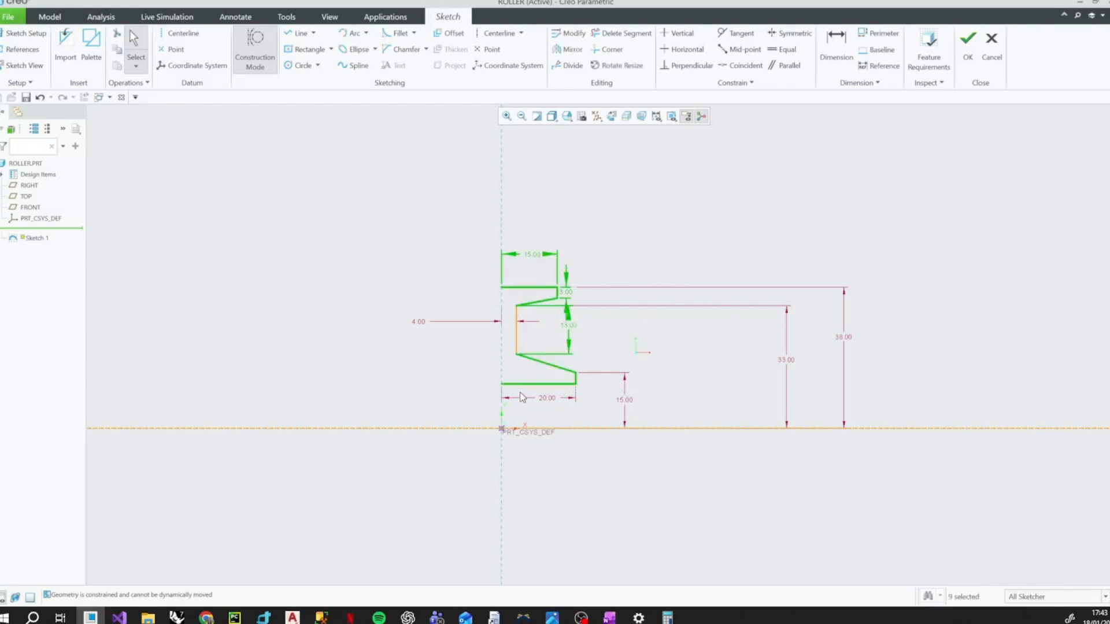
ctrl+click(516, 338)
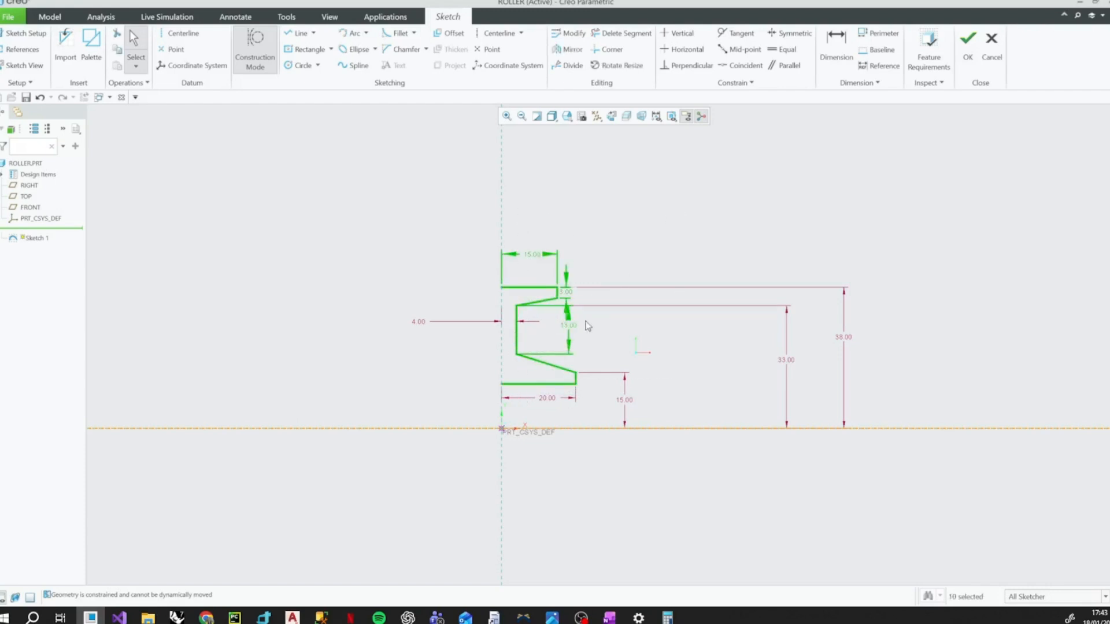
click(569, 50)
click(501, 166)
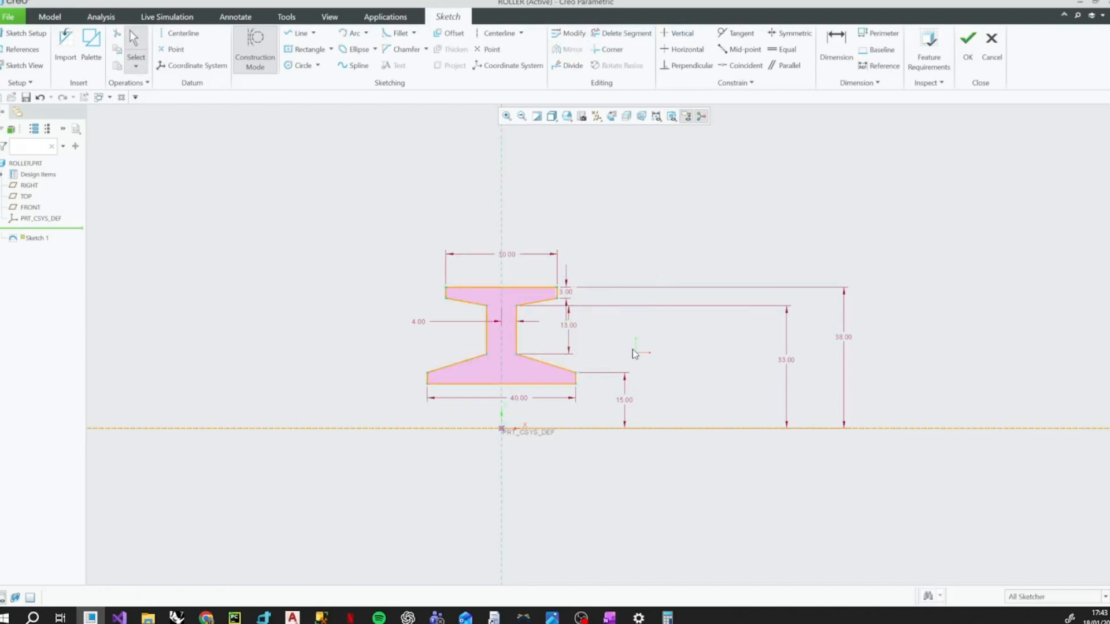
click(610, 617)
click(967, 53)
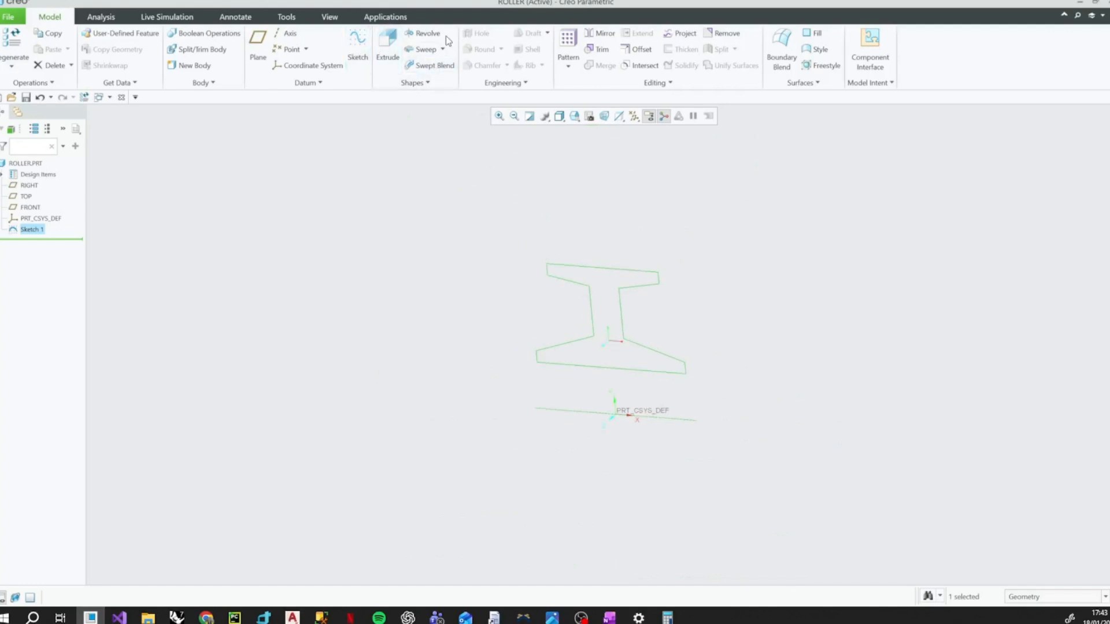
- Revolve the closed profile as a solid about its internal horizontal centerline and view the preview from an angle
click(420, 34)
middle_drag(679, 415, 751, 321)
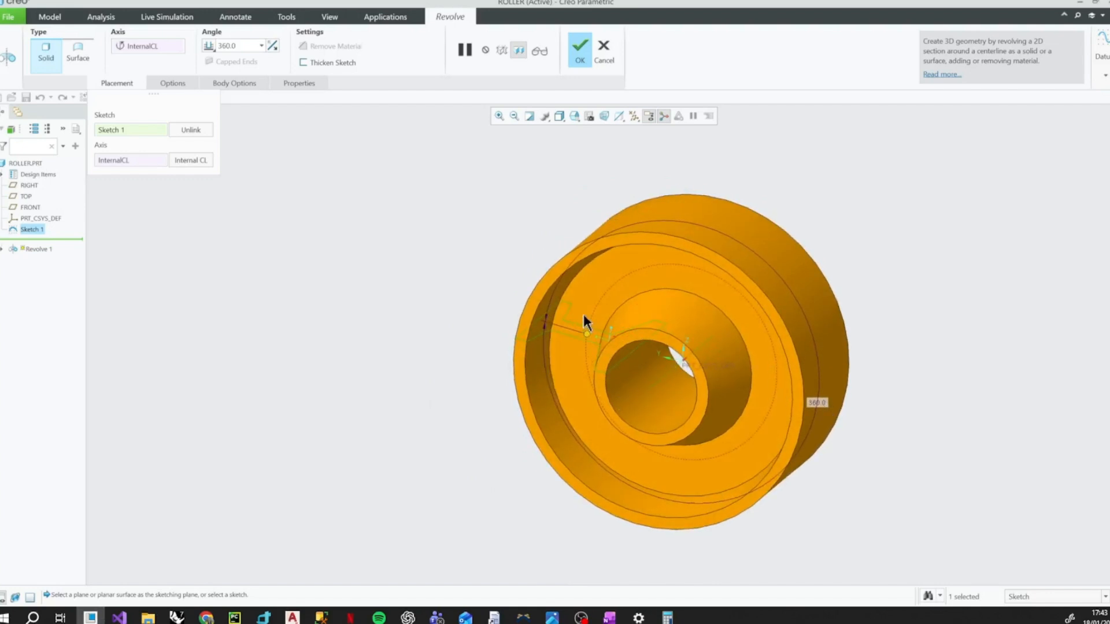
middle_drag(584, 315, 554, 328)
- Try a partial revolve angle of 98 degrees and compare the surface and solid types on the cut-open preview
drag(589, 335, 692, 279)
double_click(247, 50)
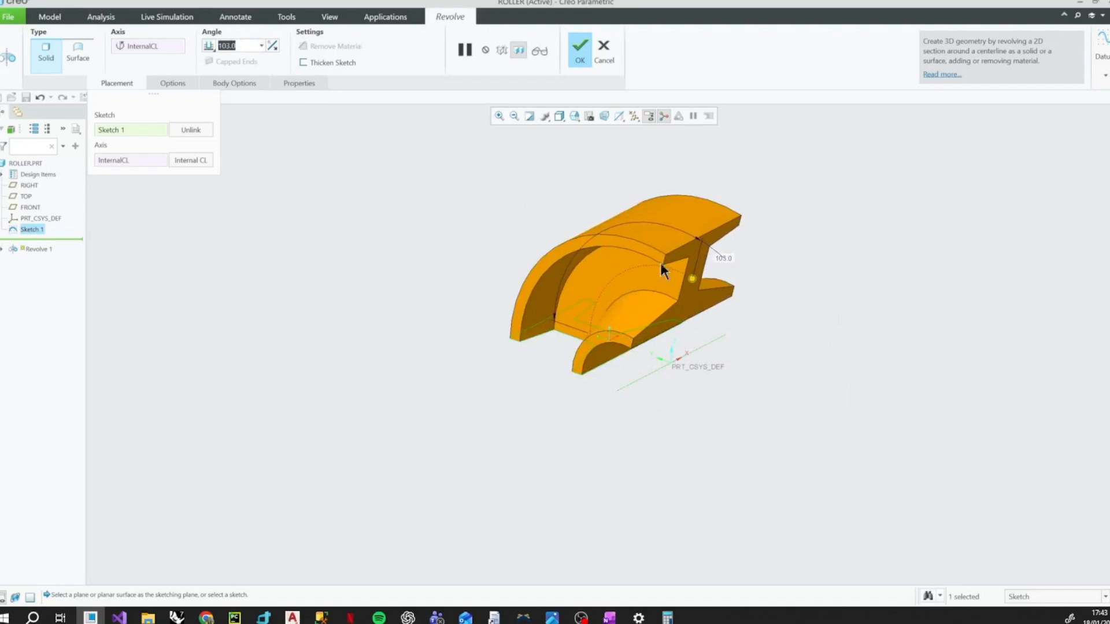
mouse_move(691, 279)
mouse_down()
mouse_move(722, 307)
mouse_move(743, 390)
mouse_move(711, 449)
mouse_move(582, 419)
mouse_move(734, 401)
mouse_move(686, 274)
mouse_up()
middle_drag(633, 258, 524, 272)
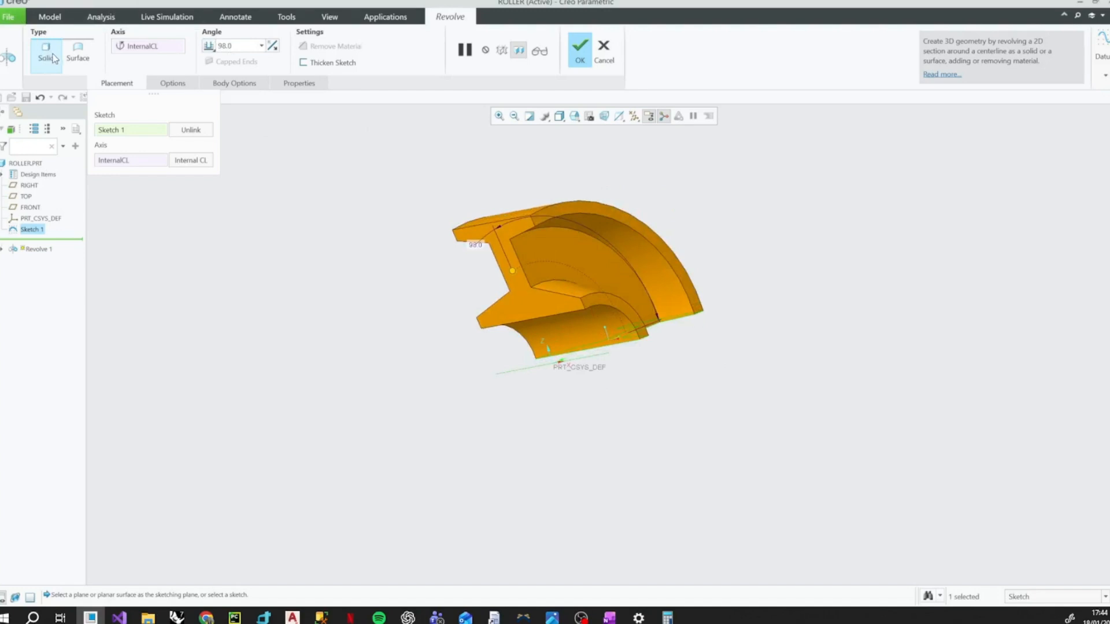
click(87, 55)
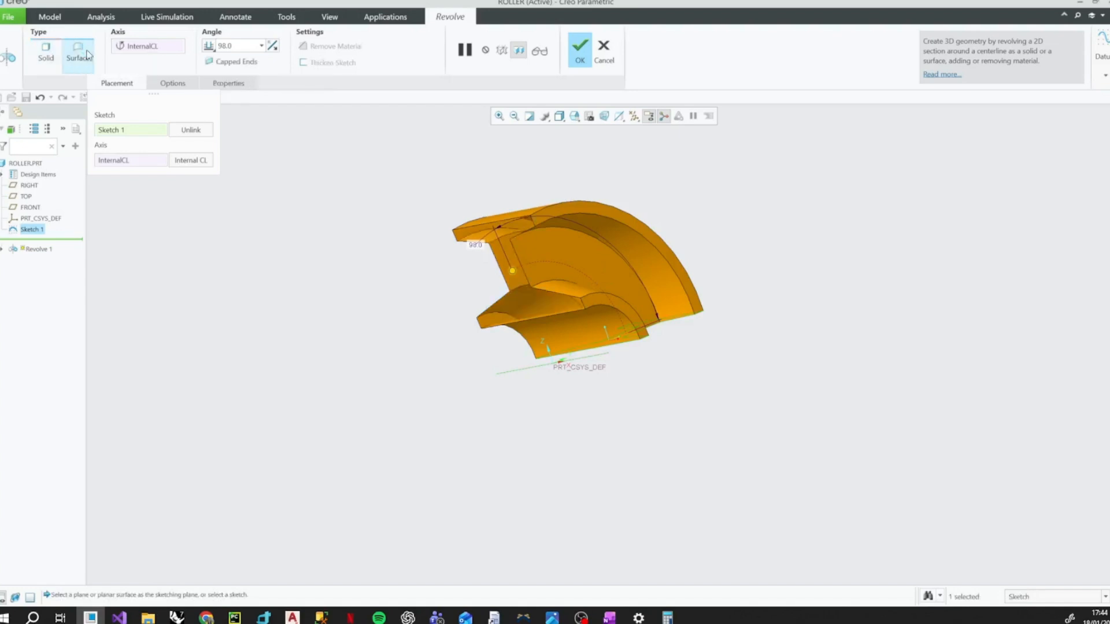
middle_drag(677, 375, 694, 338)
click(46, 53)
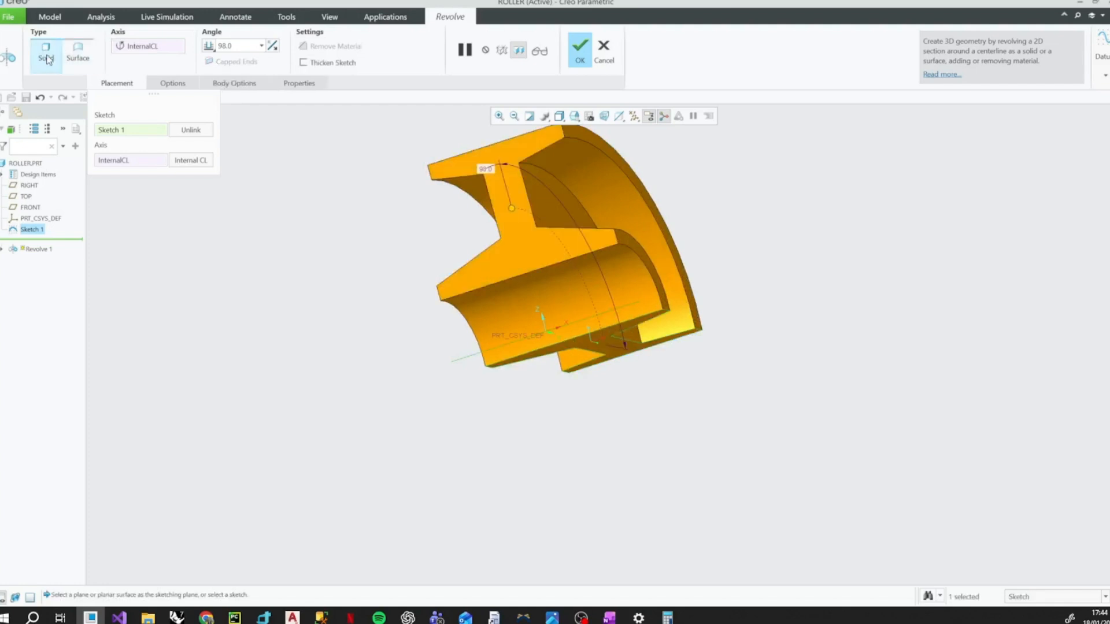
- Set the revolve angle to 360 degrees and complete the solid roller
double_click(236, 48)
text(36)
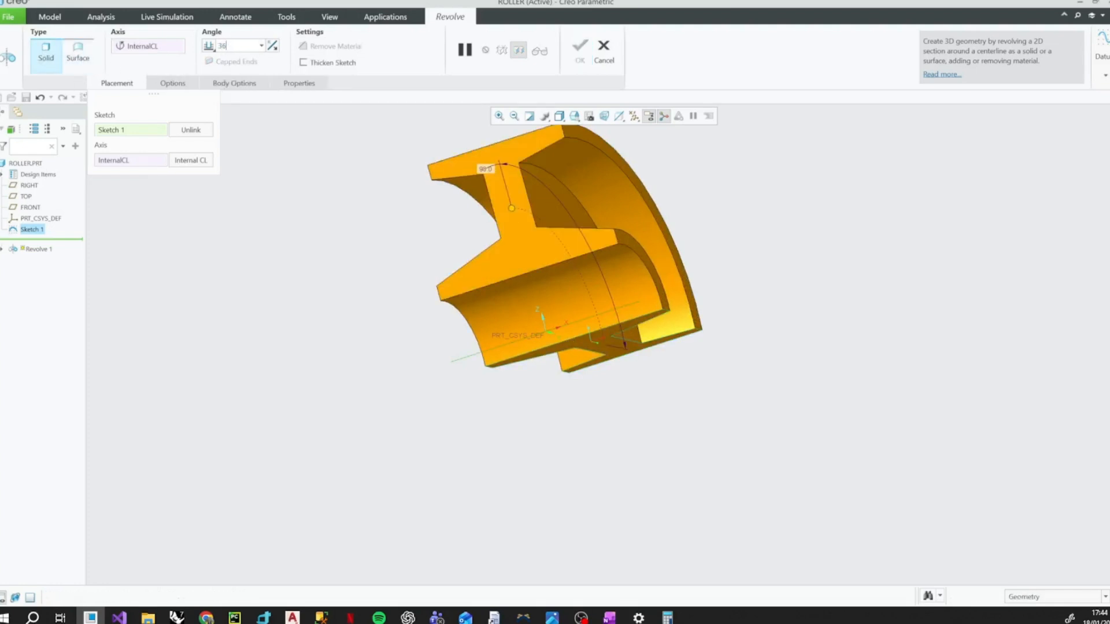
text(0)
key(Return)
middle_drag(634, 364, 608, 352)
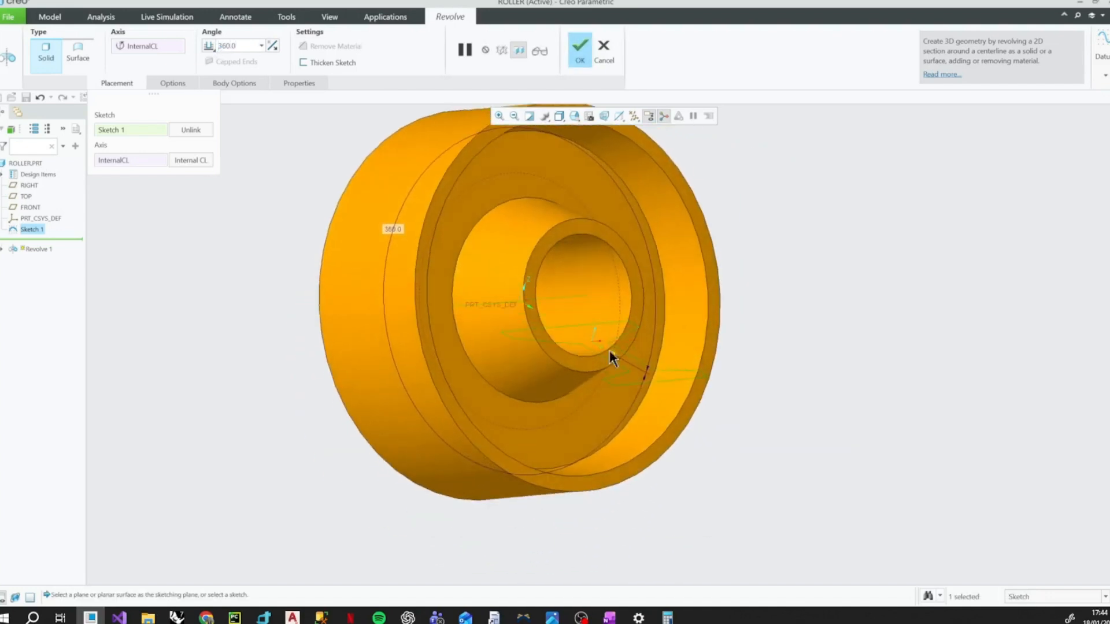
click(576, 69)
- Compare the finished roller with the isometric view in the reference drawing
middle_drag(665, 289, 695, 323)
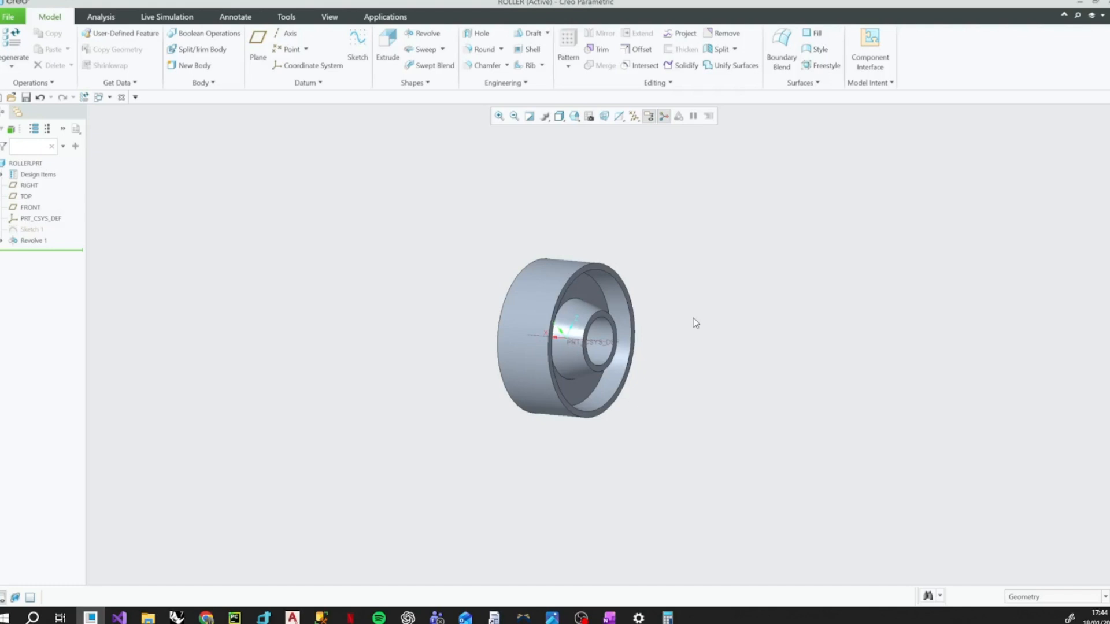
click(552, 617)
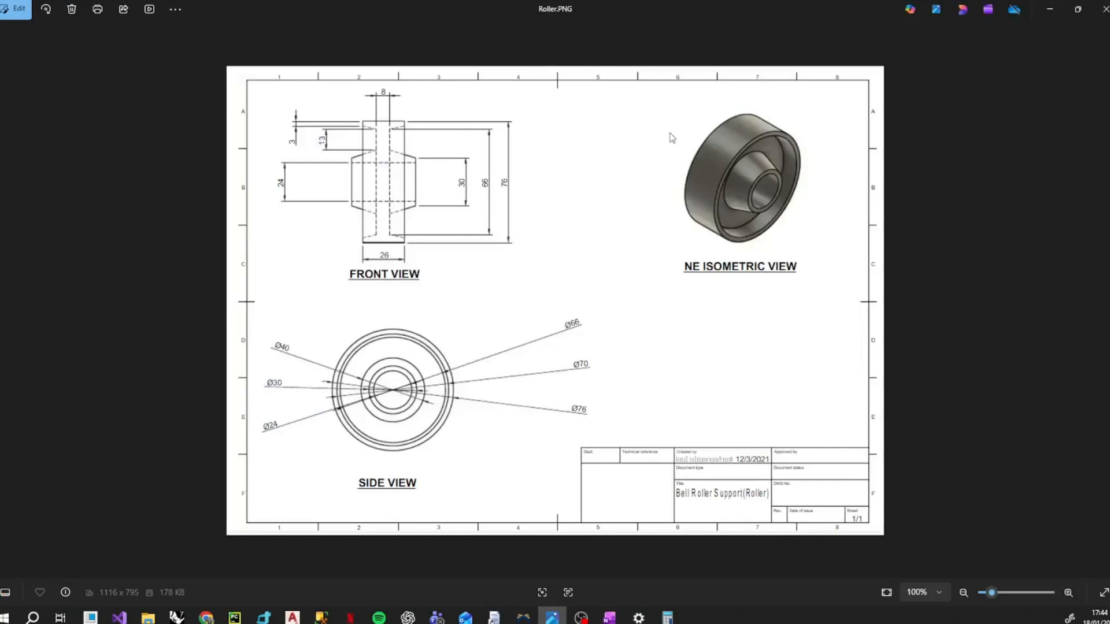
click(1059, 16)
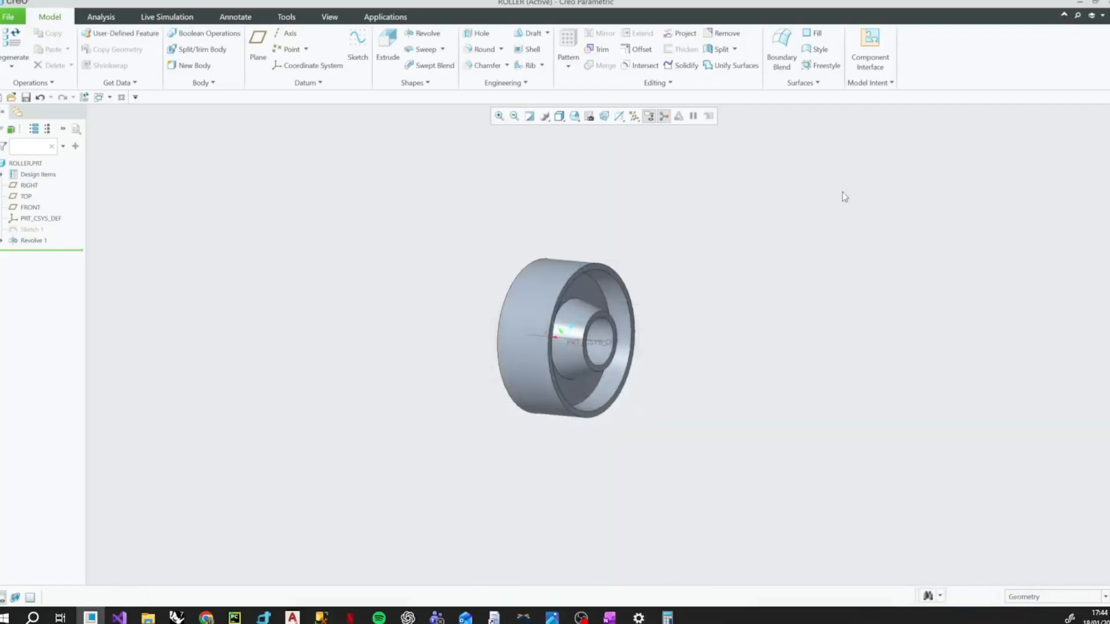
scroll(617, 345, up, 5)
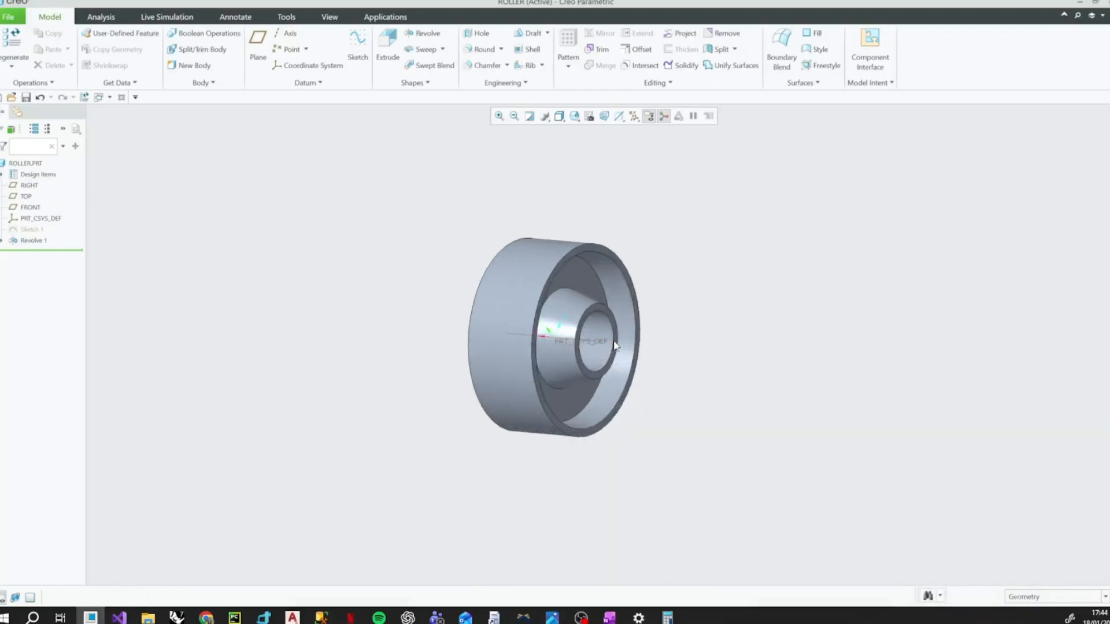